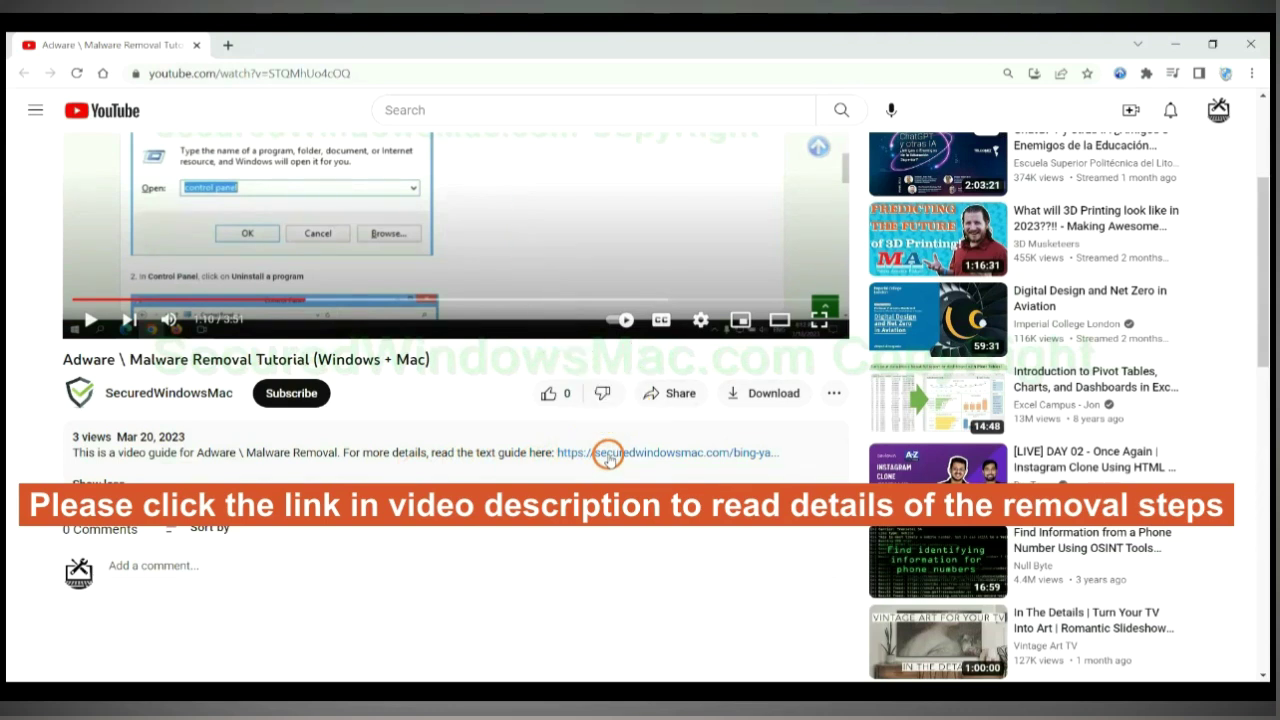
Open the securedwindowsmac.com text guide linked in the YouTube video description.
click(609, 455)
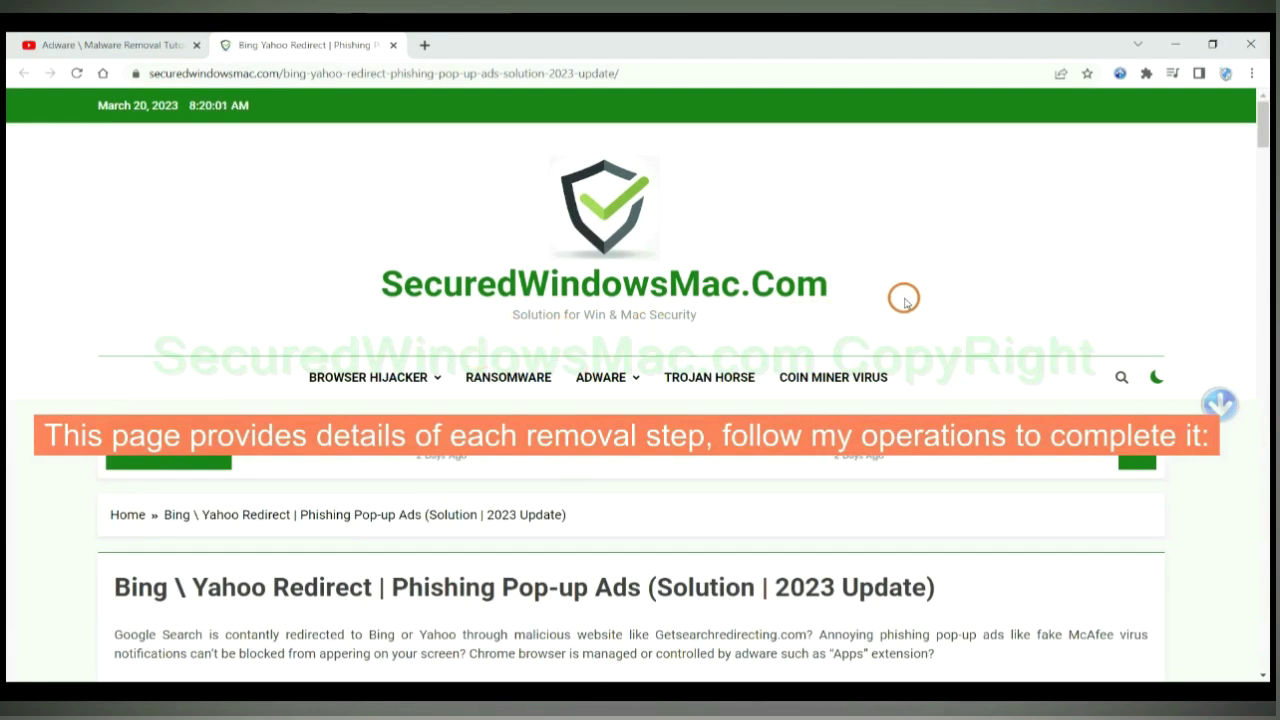
Scroll to Instant Automatic Removal and start the 'Download SpyHunter For Win OS (Free Trial)' download.
scroll(903, 298, down, 15)
scroll(695, 445, down, 5)
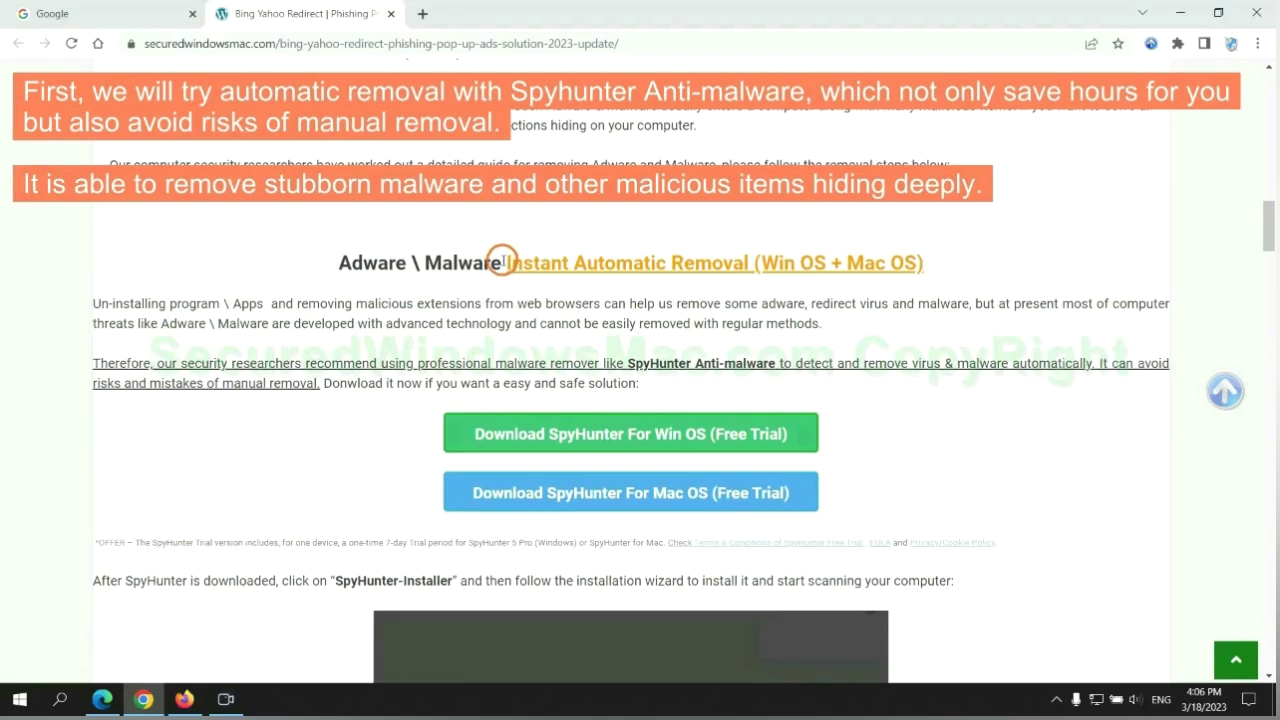
drag(504, 262, 745, 262)
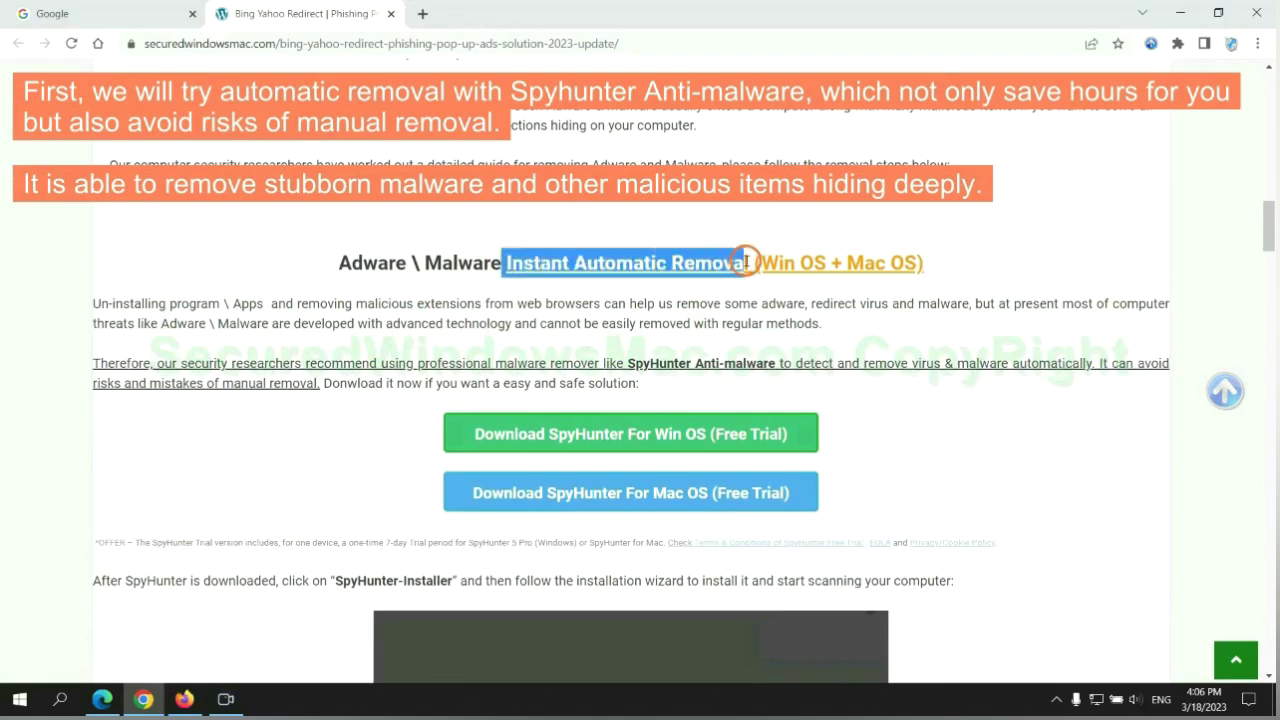
click(652, 230)
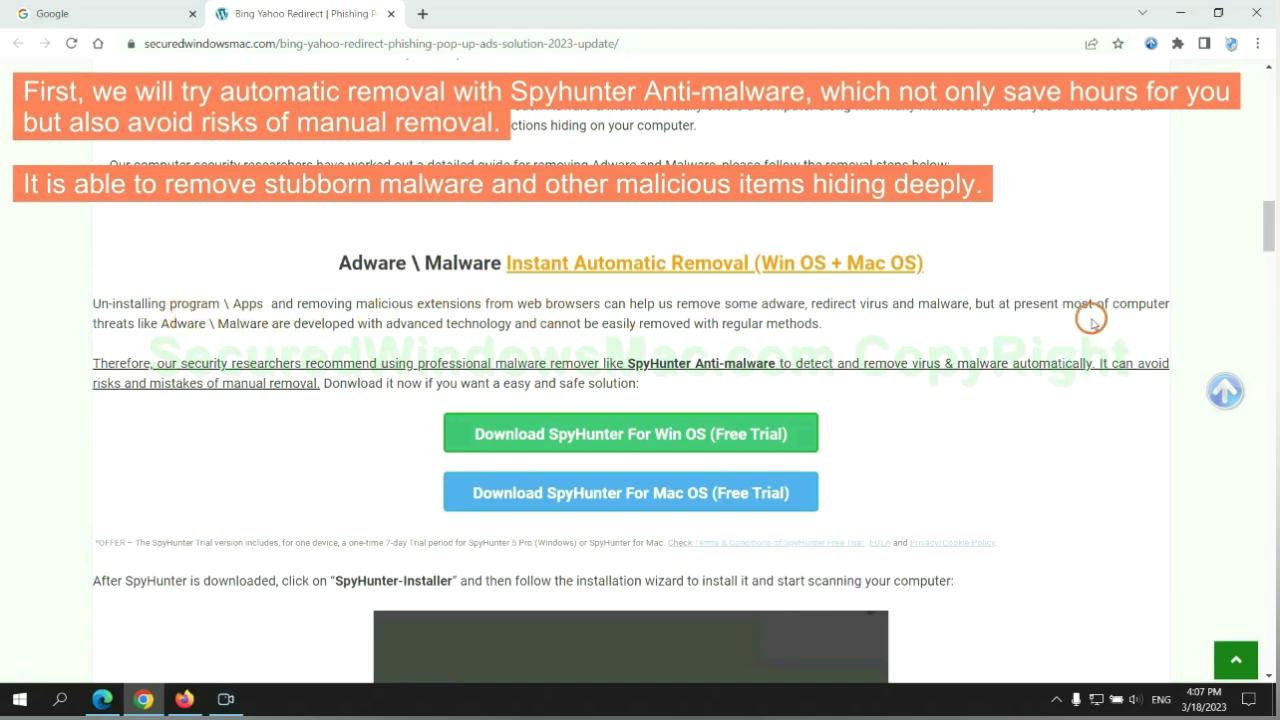
scroll(632, 360, down, 1)
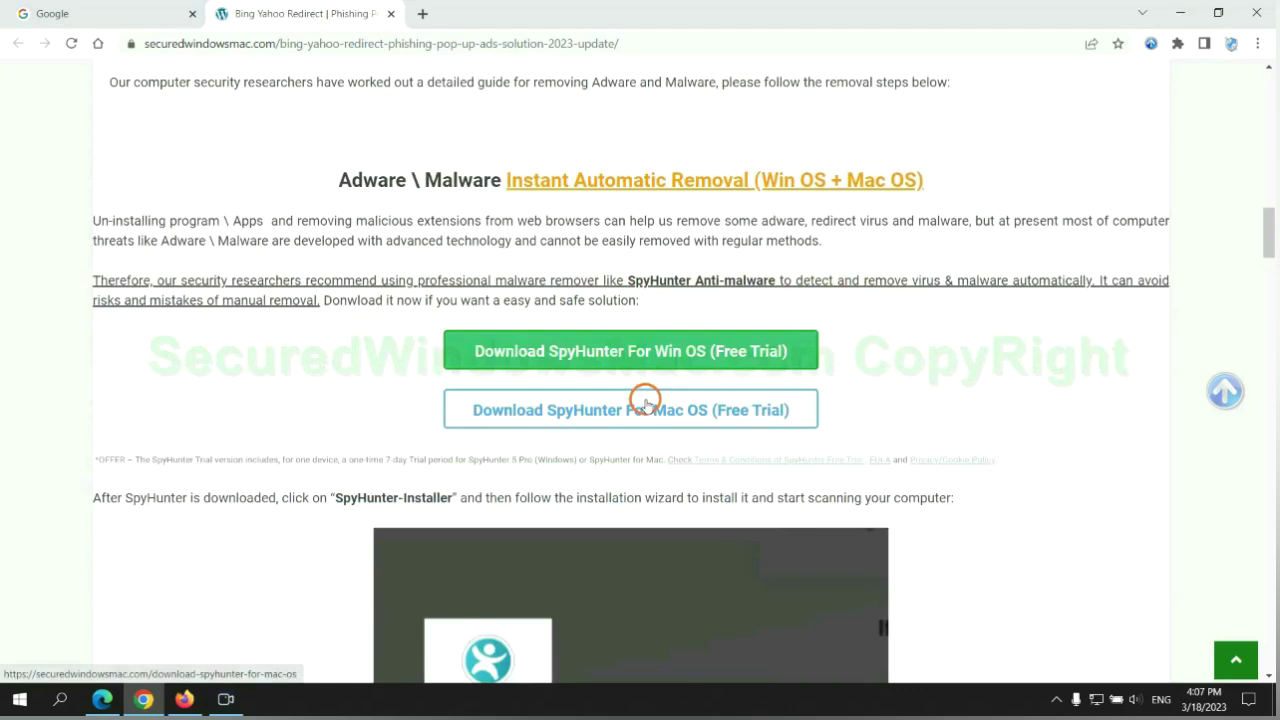
scroll(645, 400, down, 1)
scroll(634, 377, down, 1)
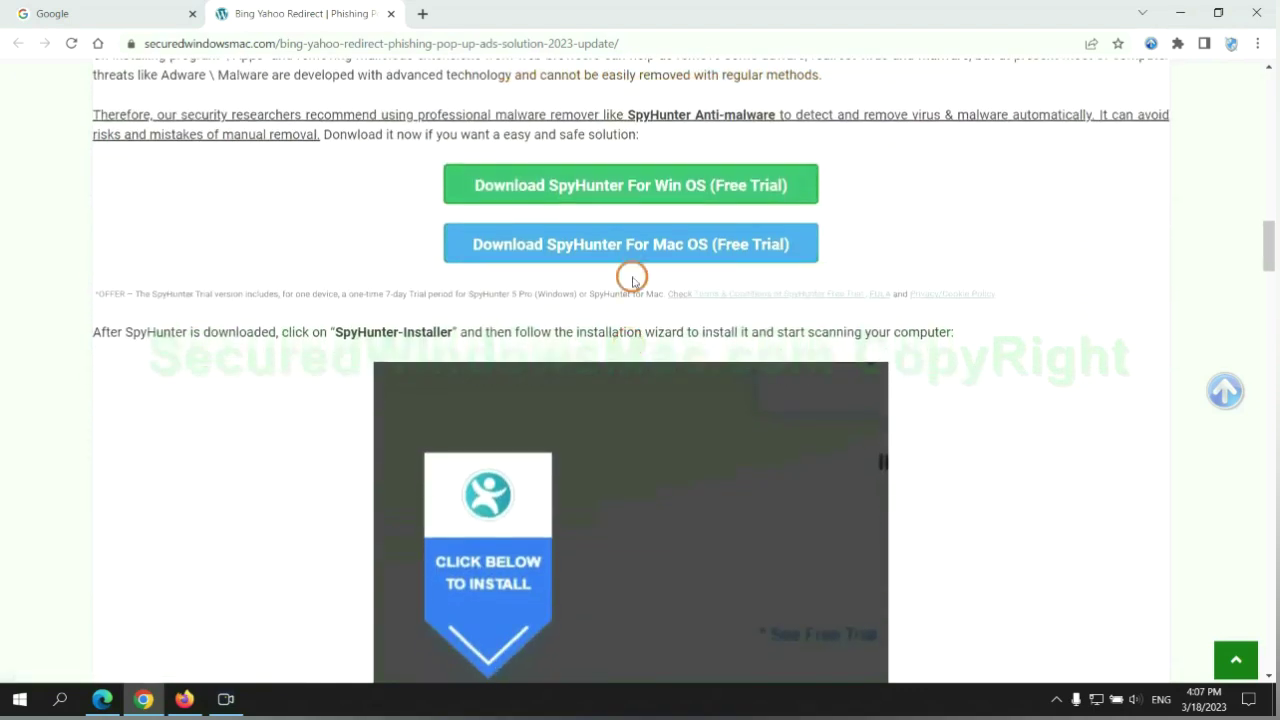
click(645, 189)
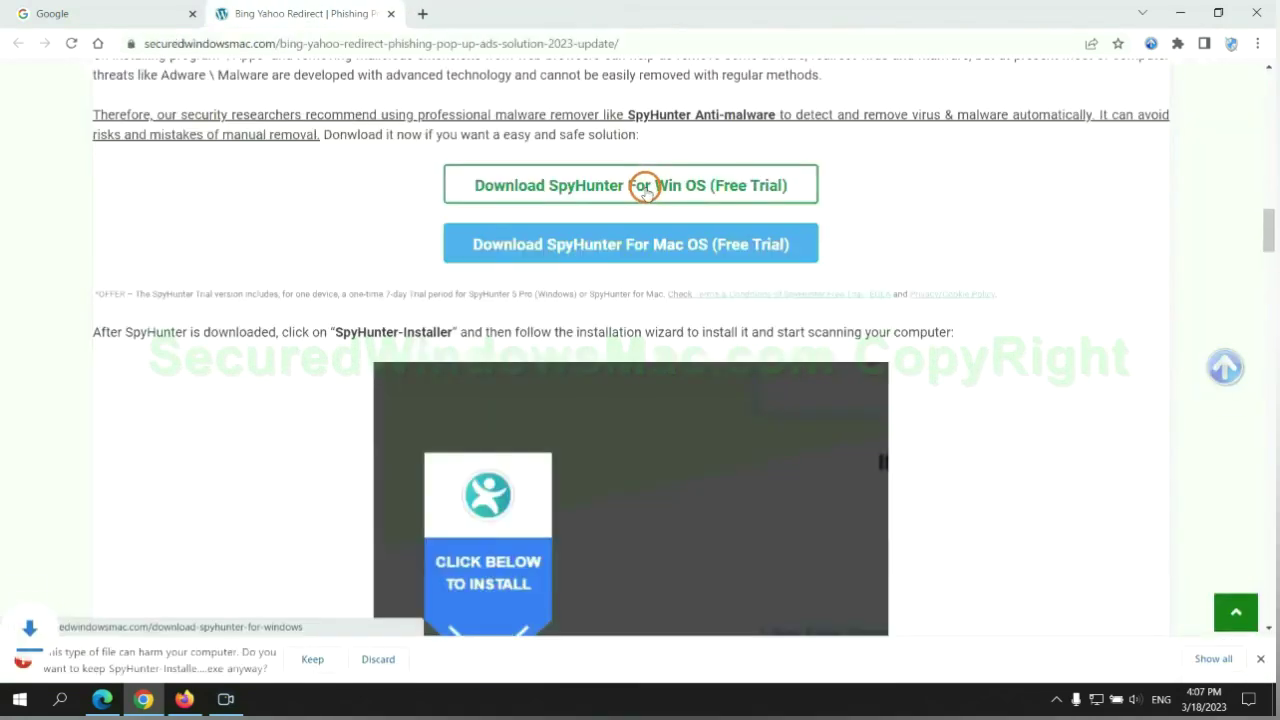
Keep and run SpyHunter-Installer.exe, continue, and accept the EULA to install SpyHunter 5.
click(309, 659)
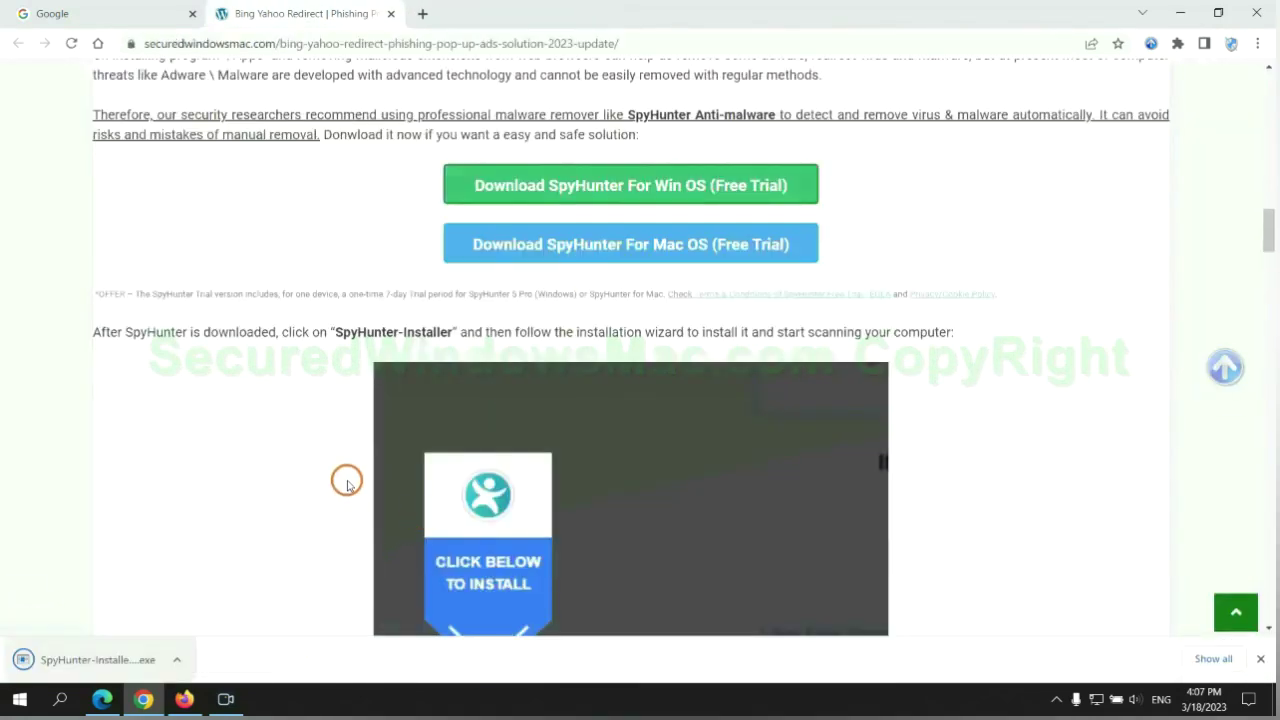
click(121, 660)
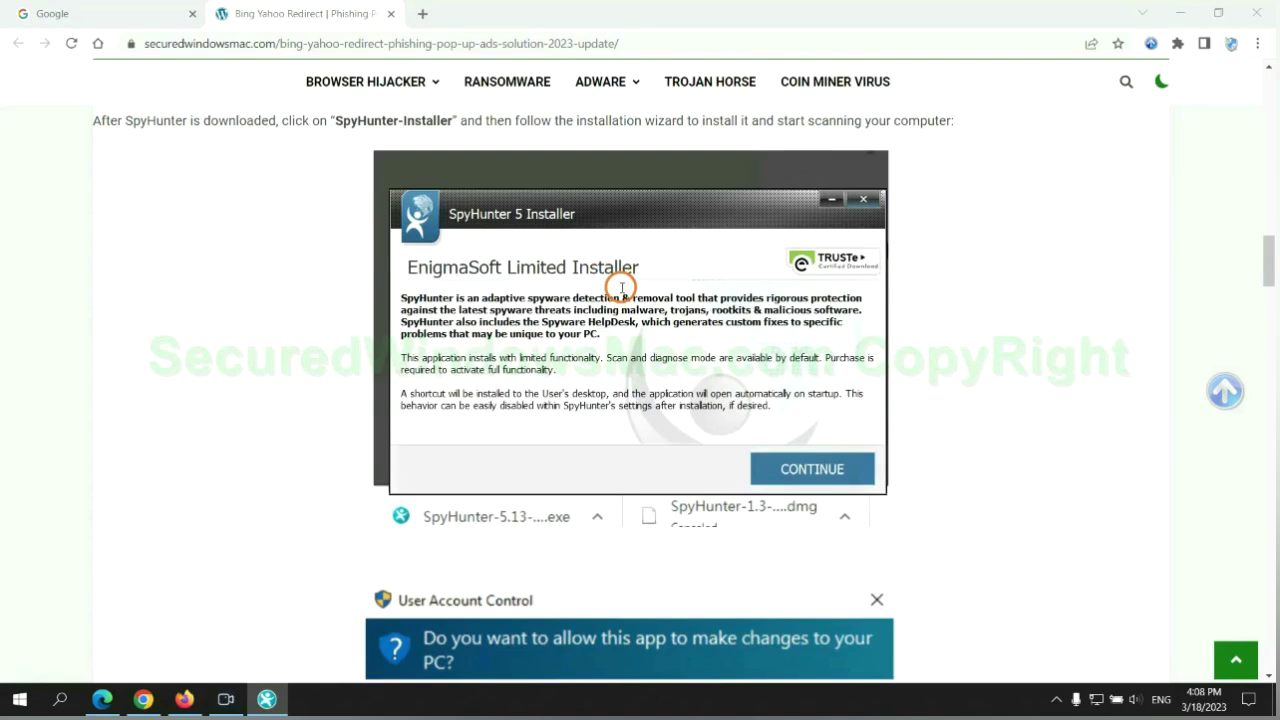
click(838, 468)
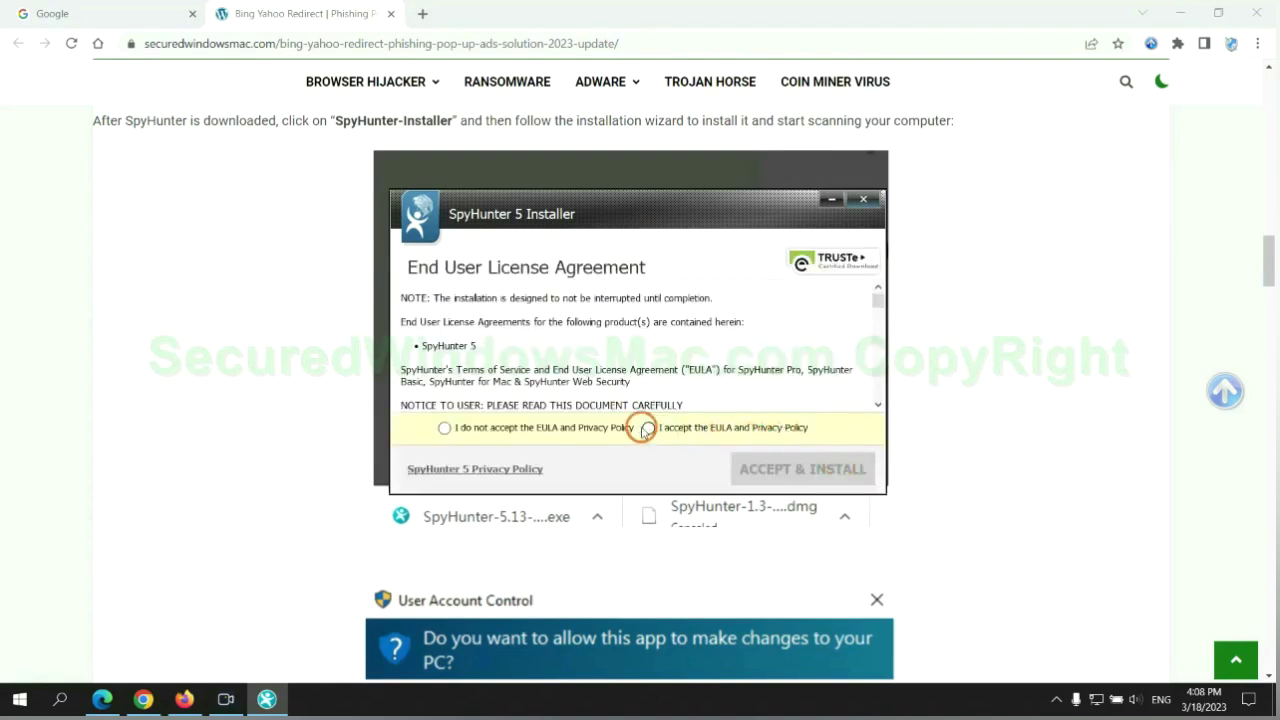
click(647, 428)
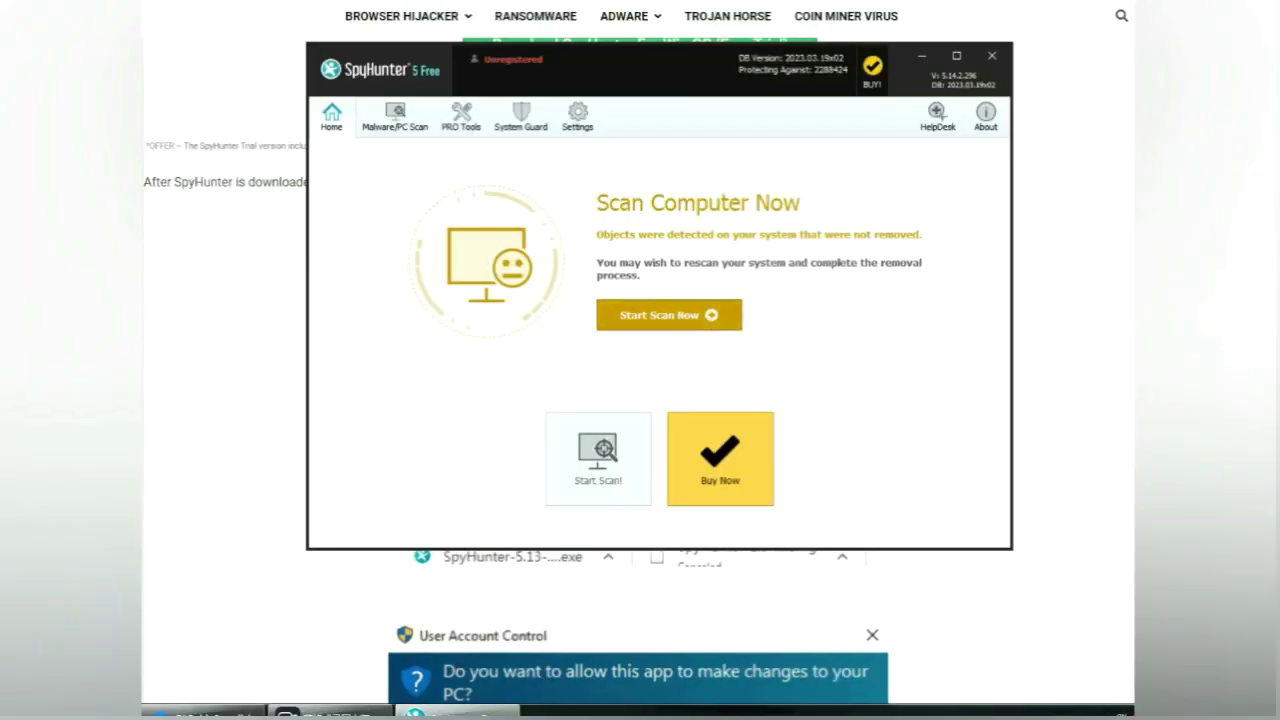
Scan the computer (703 issues found) and choose the 'FREE Trial (7-Days)' to remove them.
click(669, 315)
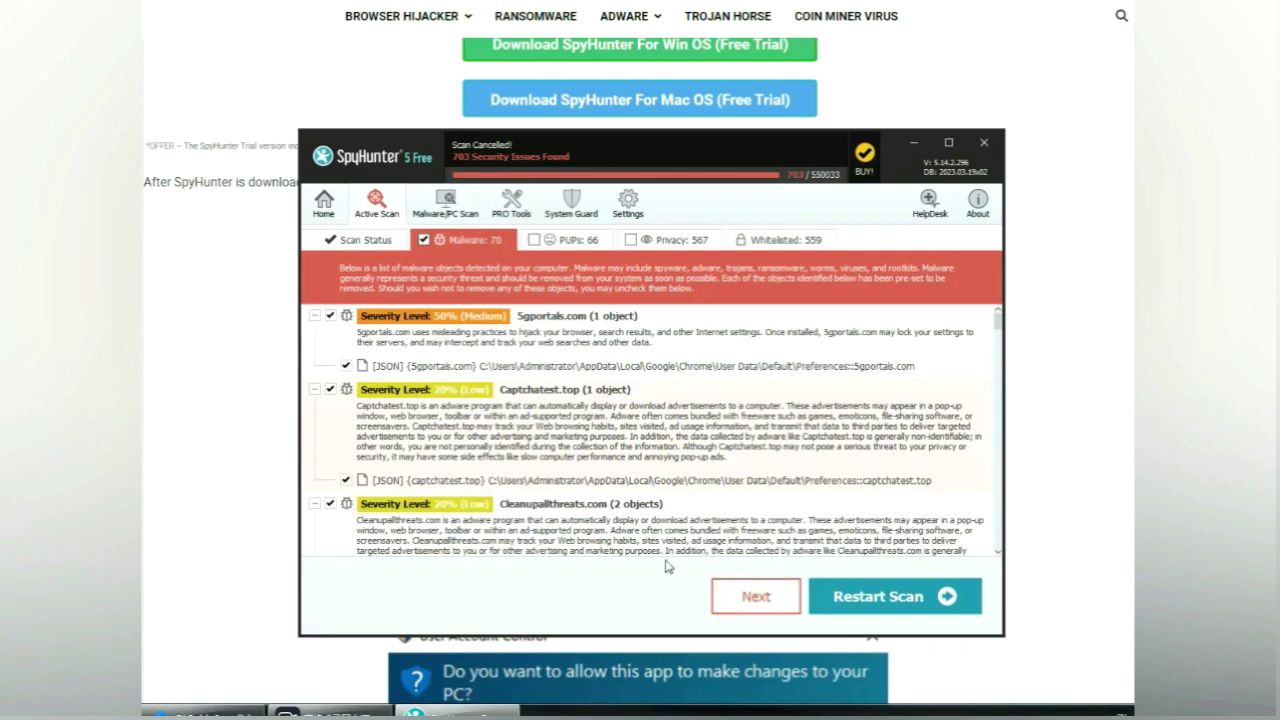
click(757, 597)
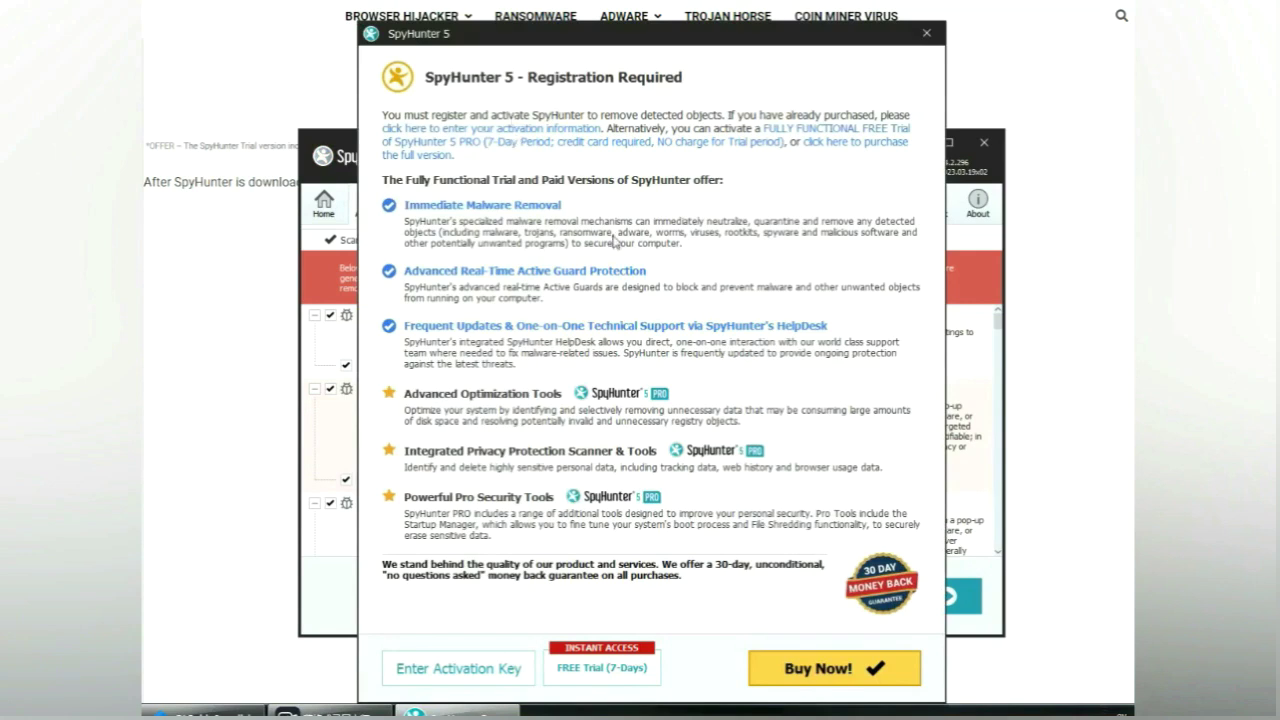
click(603, 668)
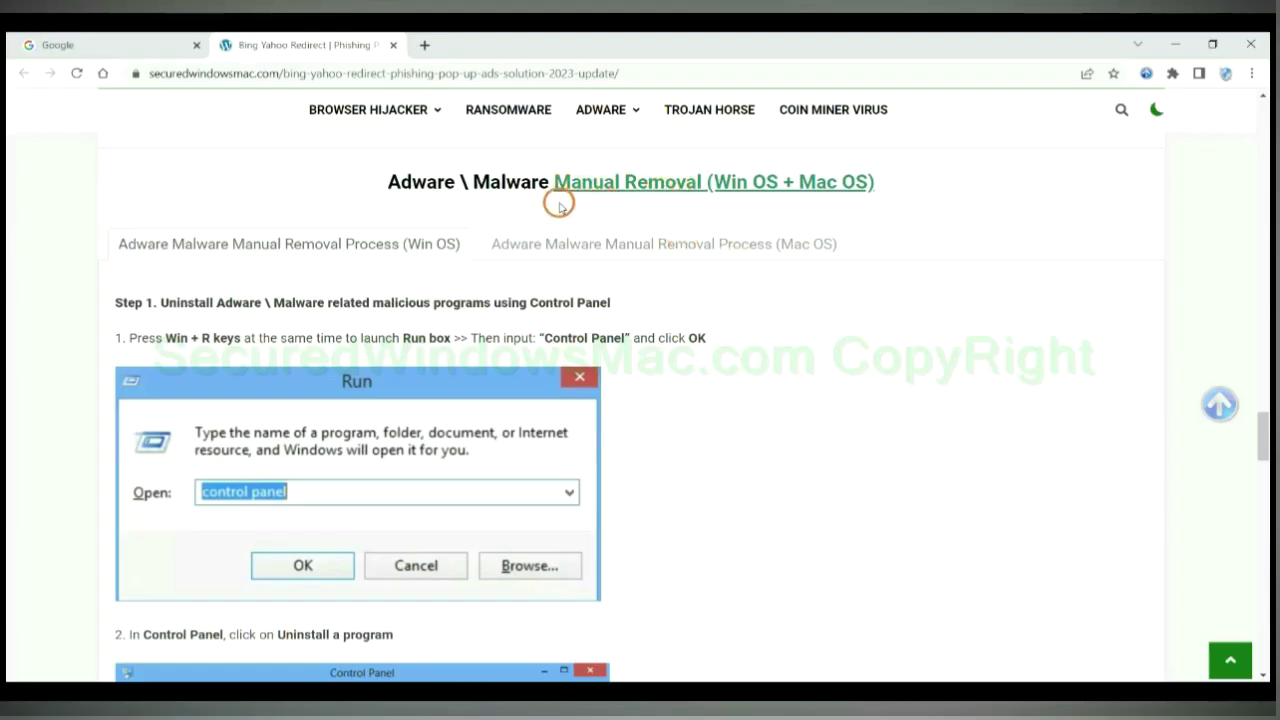
Select the Win OS manual removal tab and scroll to Step 1's Control Panel uninstall instructions.
drag(718, 184, 778, 184)
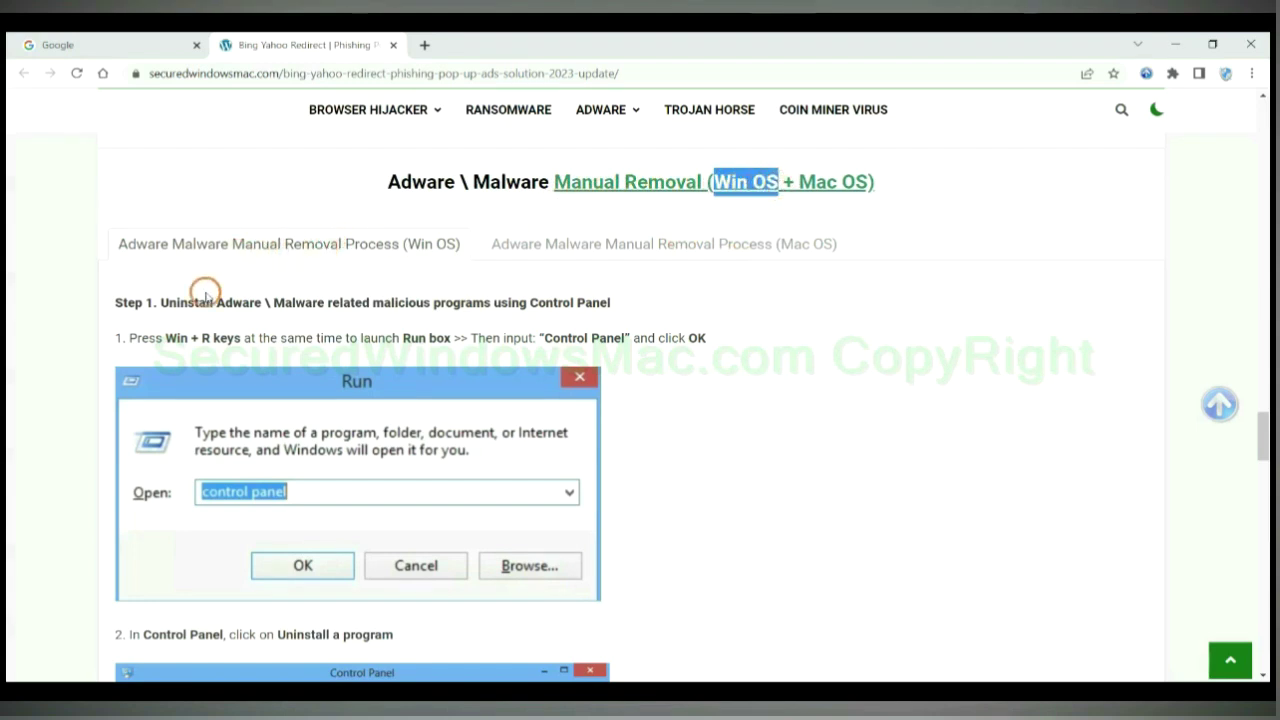
drag(798, 182, 871, 182)
click(654, 240)
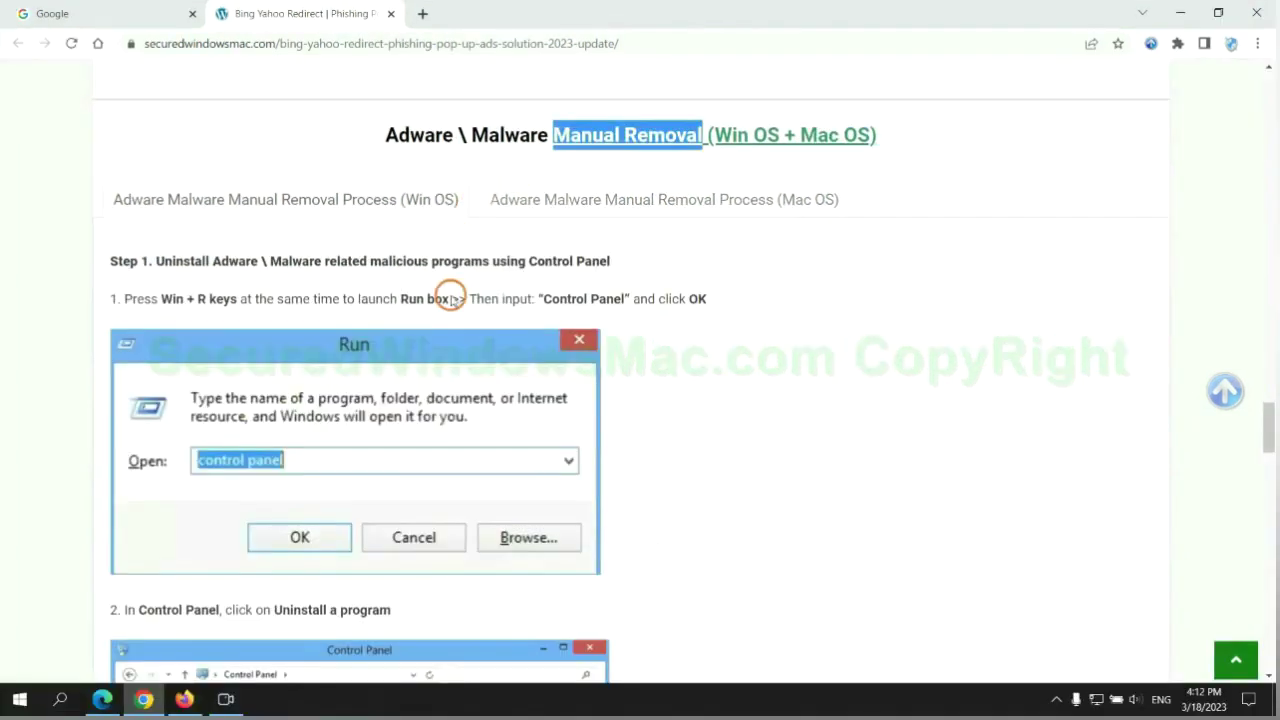
scroll(477, 346, up, 2)
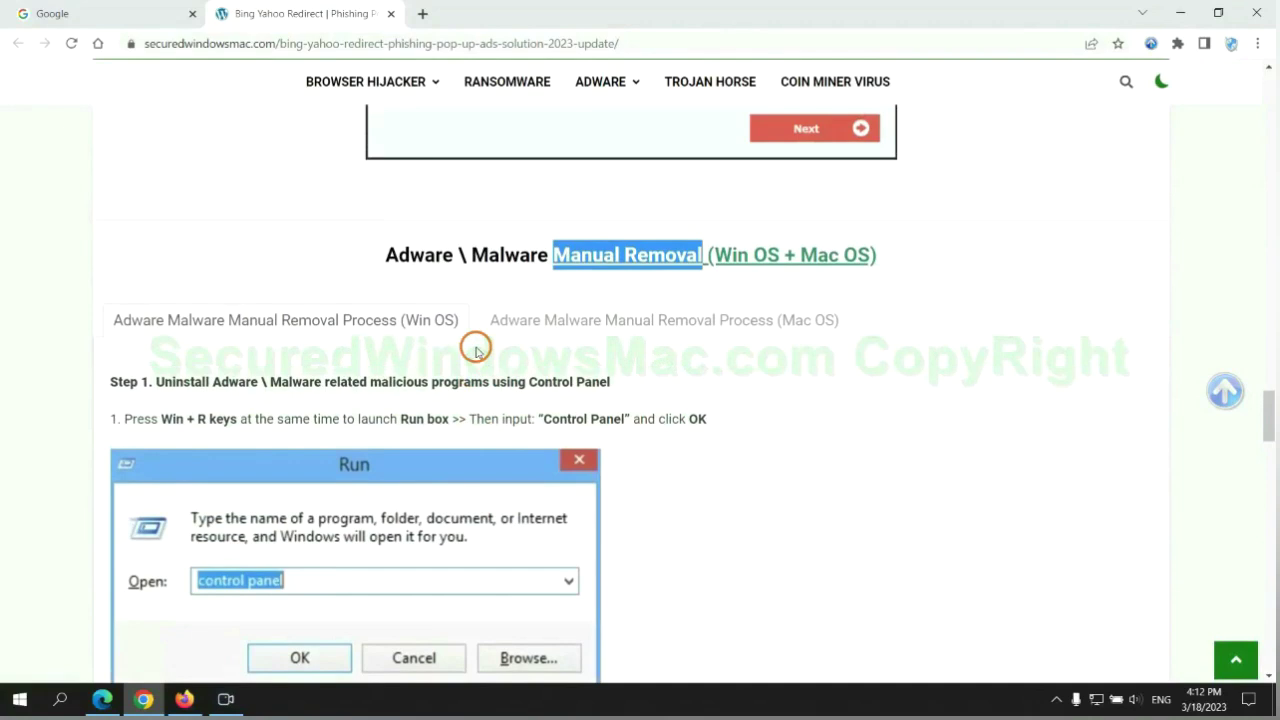
scroll(394, 331, up, 1)
scroll(300, 230, down, 2)
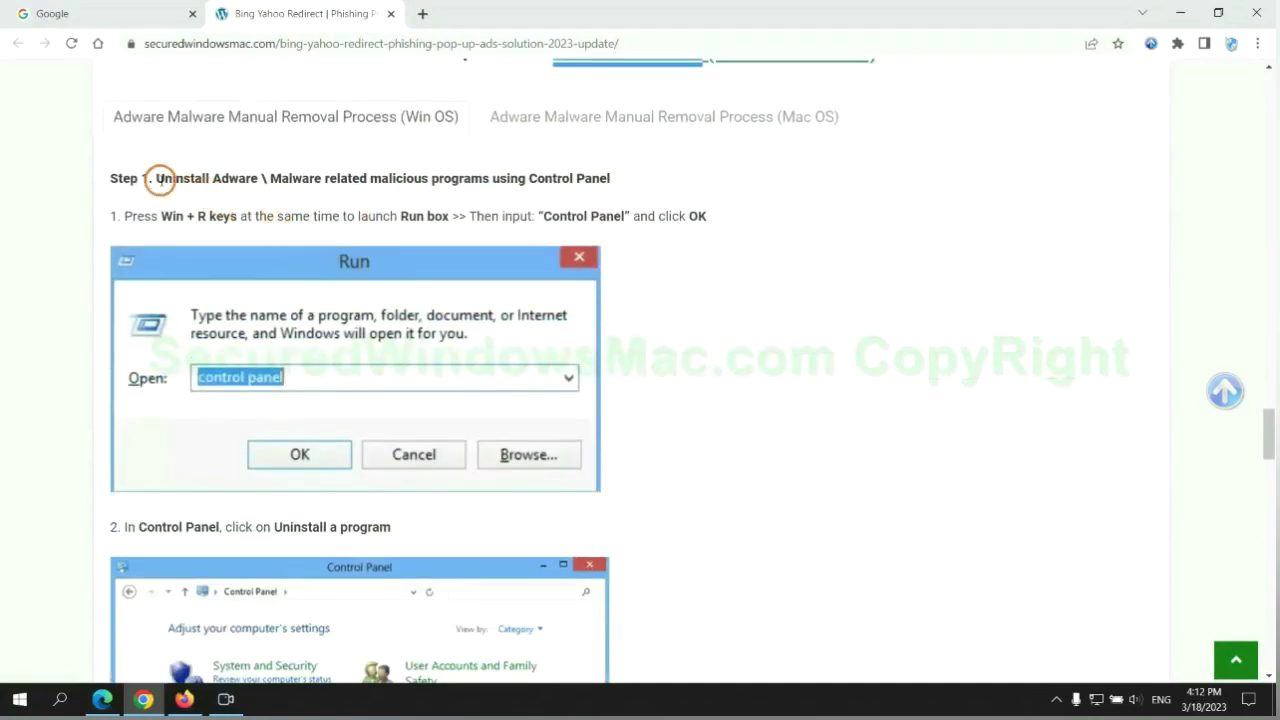
drag(184, 183, 490, 183)
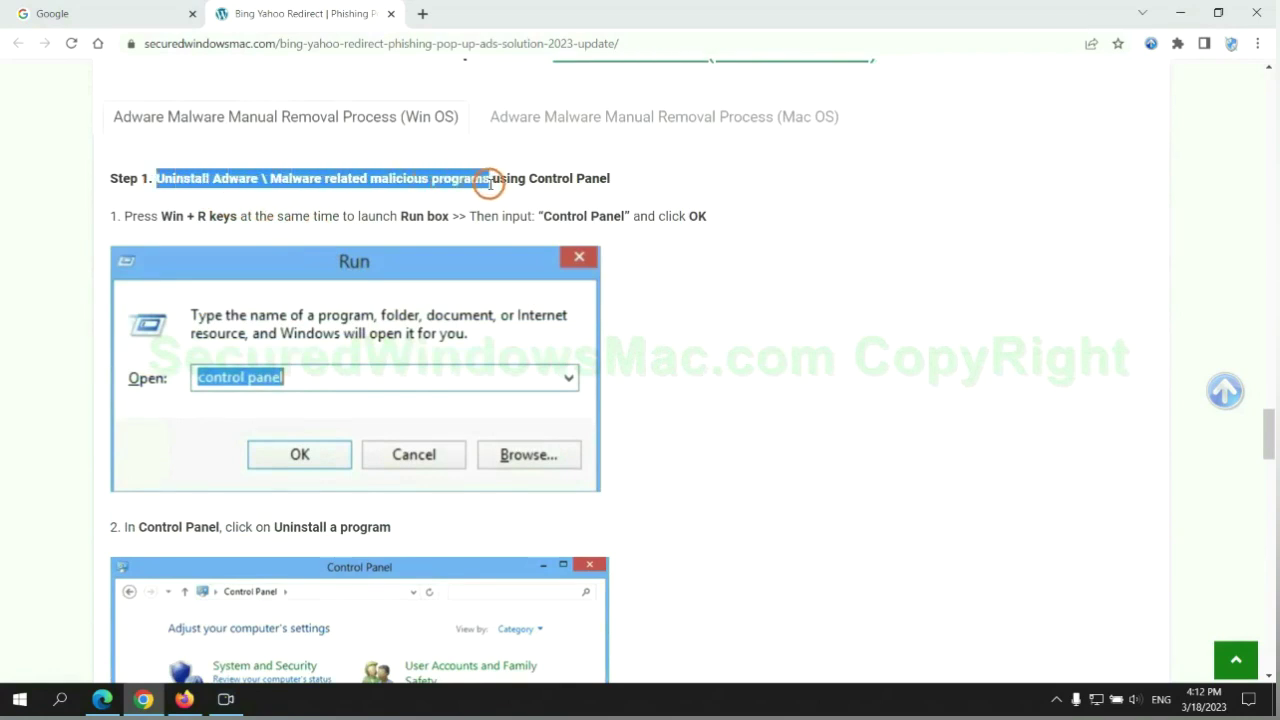
click(849, 260)
scroll(795, 261, down, 2)
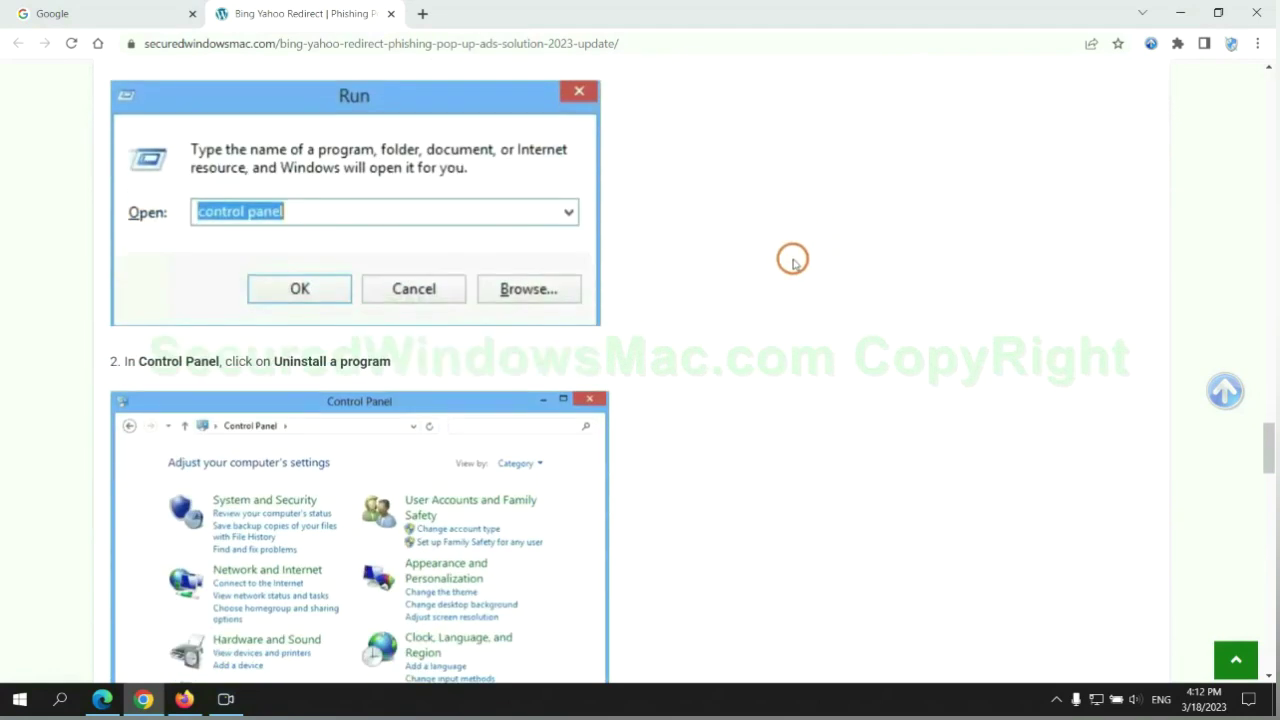
key(super+r)
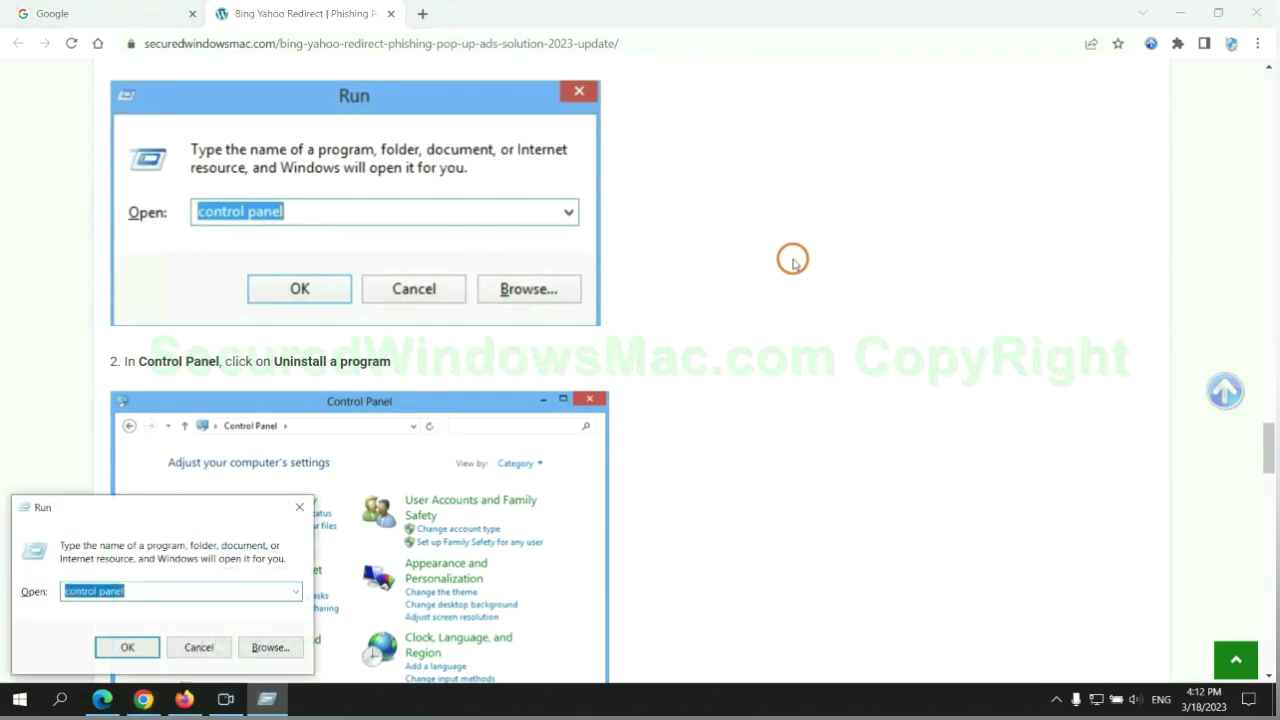
text(contro)
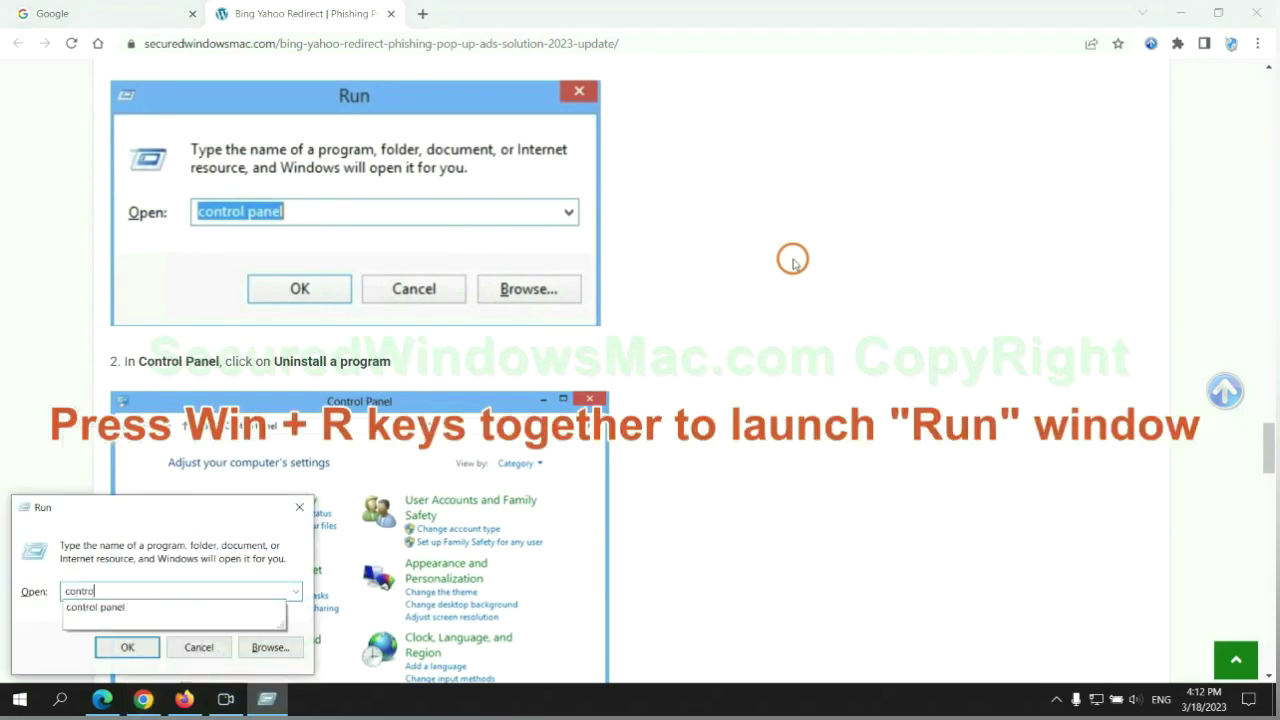
text(l pane)
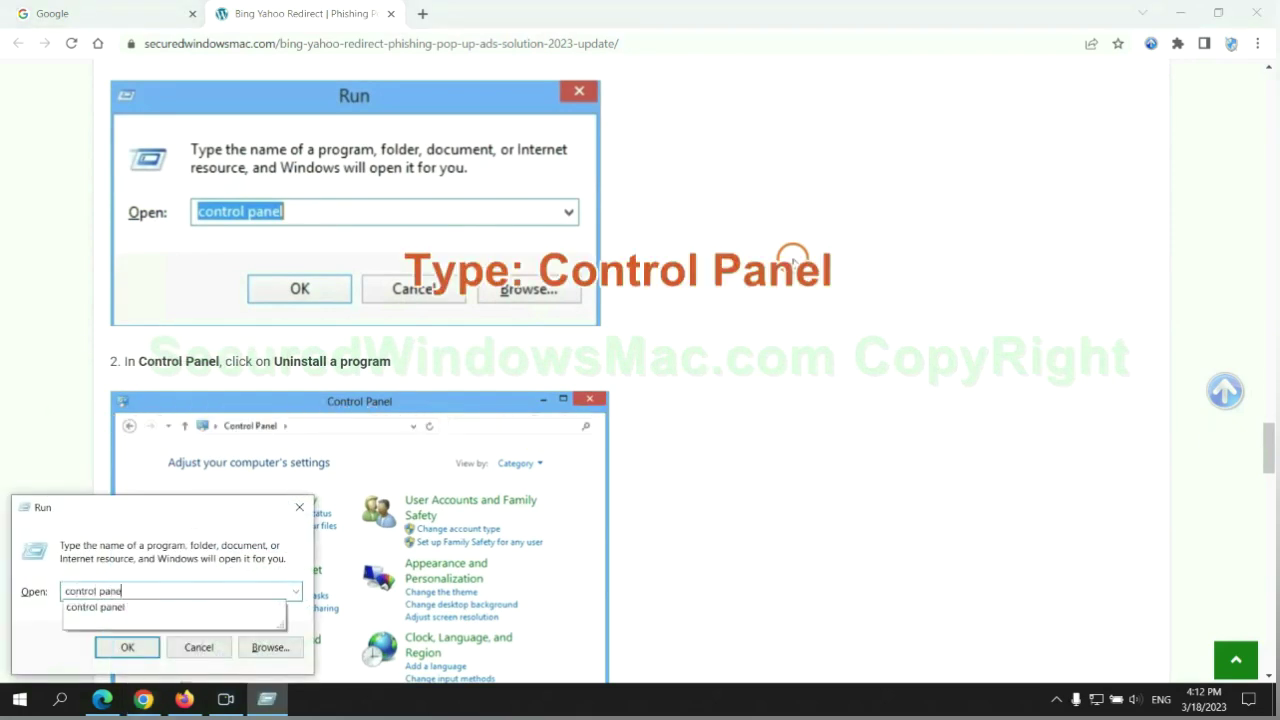
text(l)
key(Return)
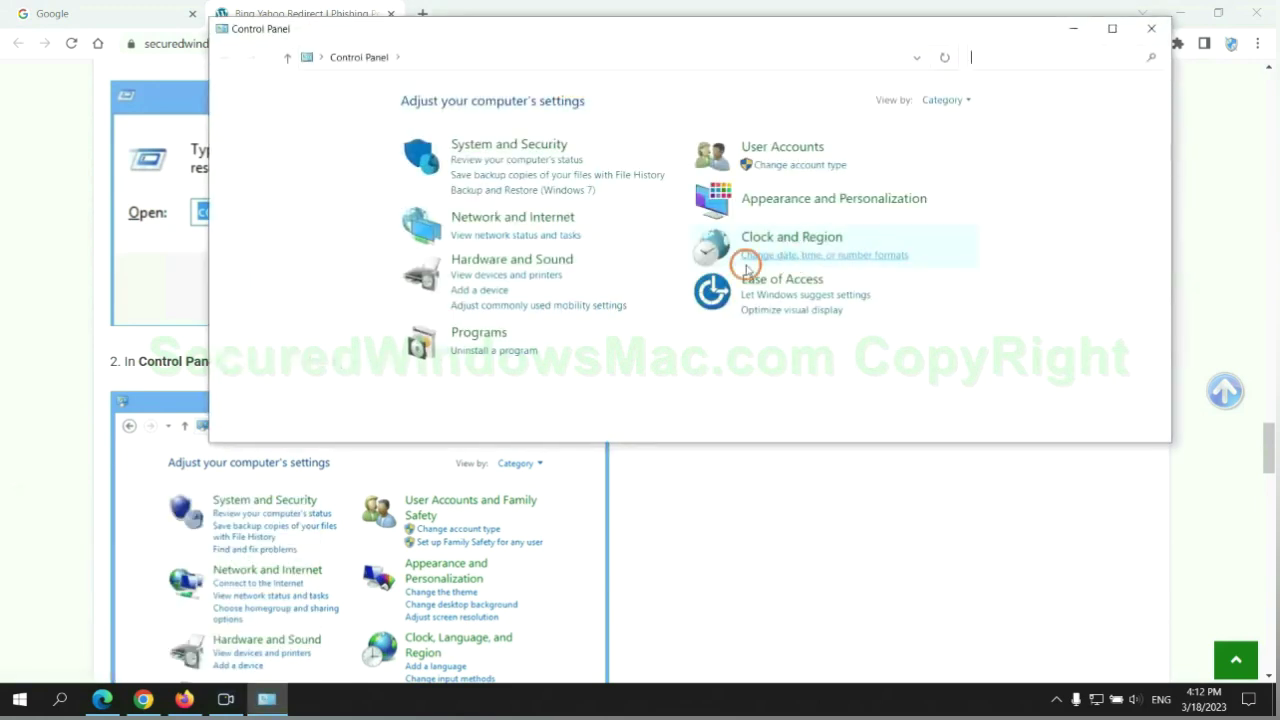
click(507, 351)
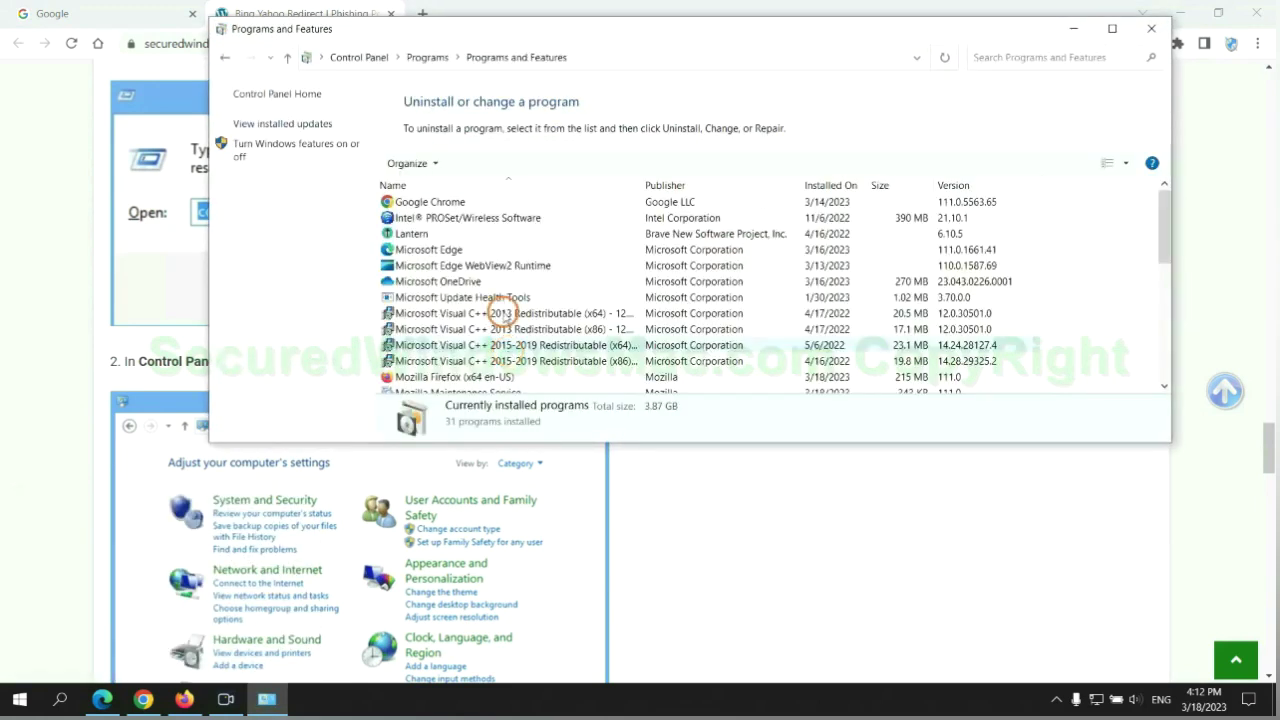
click(411, 235)
right_click(448, 245)
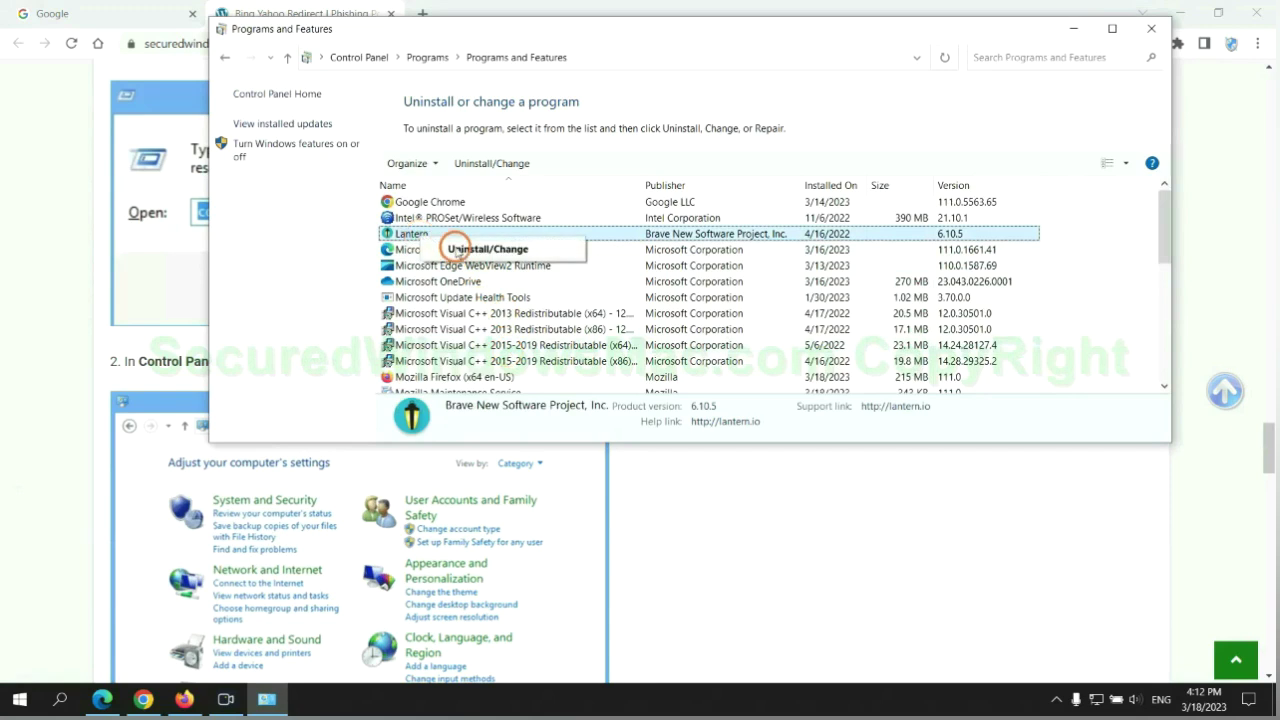
click(1151, 30)
click(1151, 30)
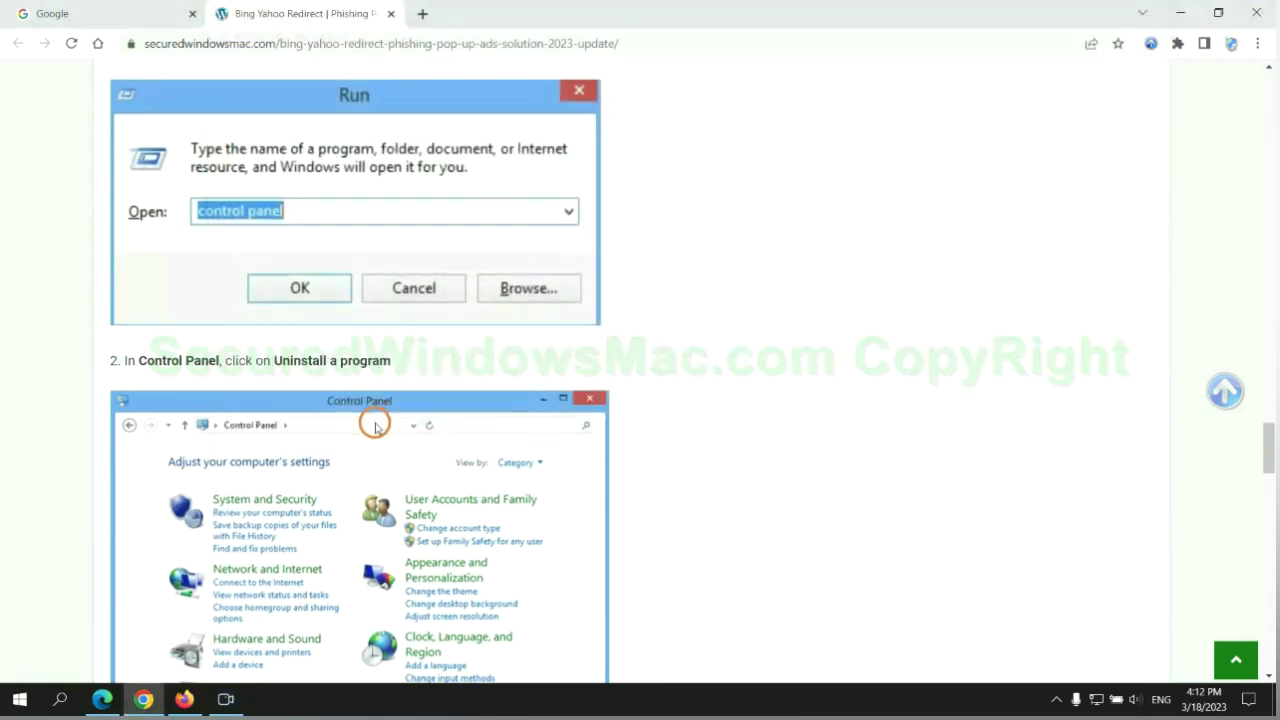
Scroll the guide to Step 2 on malicious extensions and bring Microsoft Edge forward.
scroll(375, 427, down, 6)
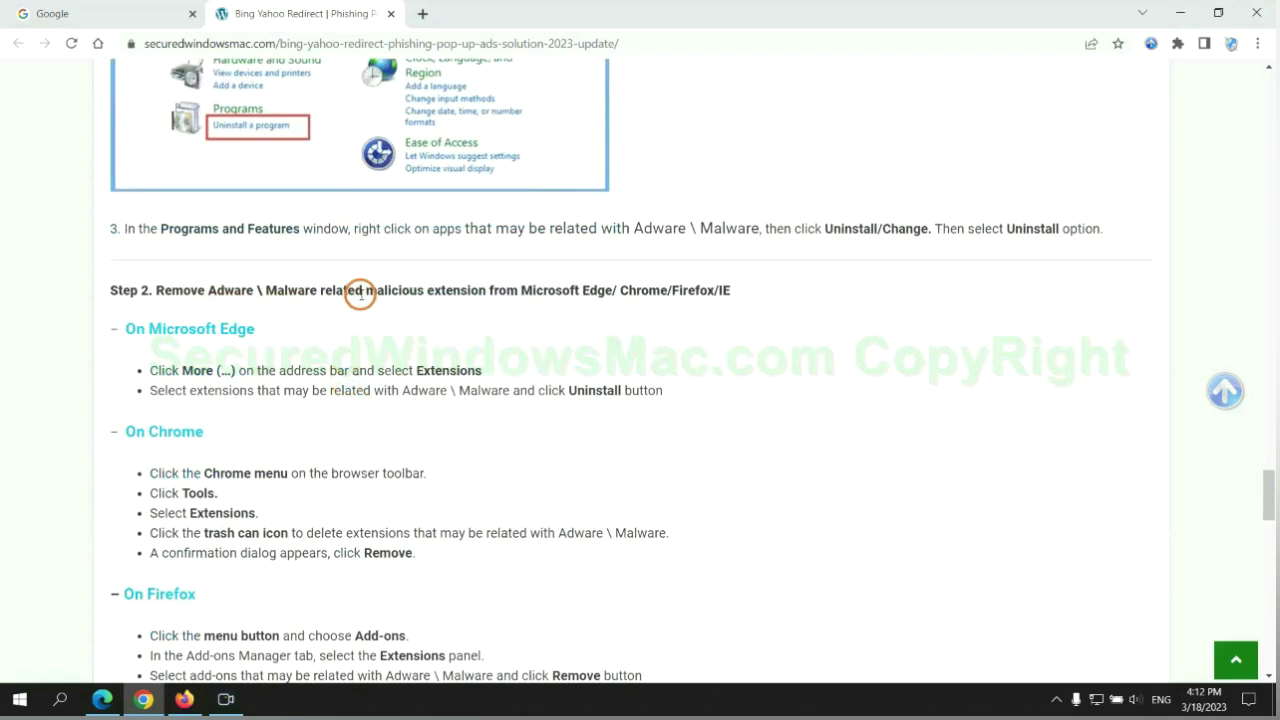
drag(362, 292, 486, 292)
click(508, 319)
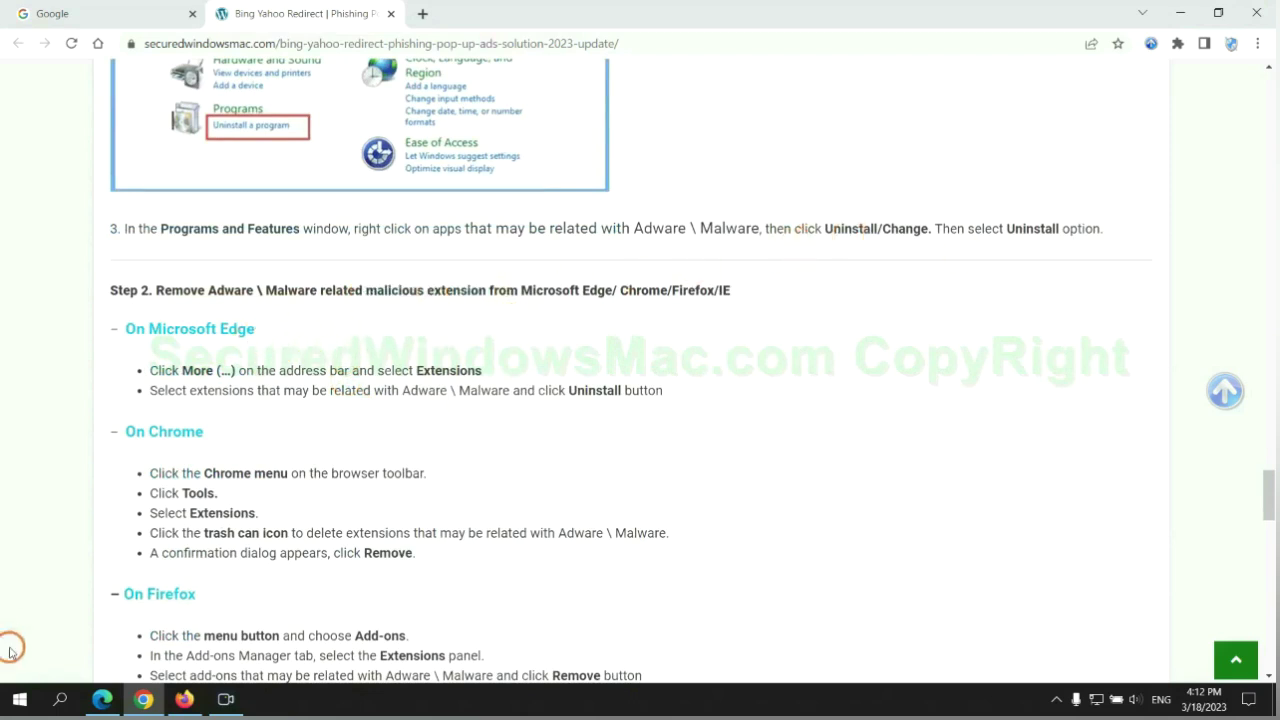
click(112, 692)
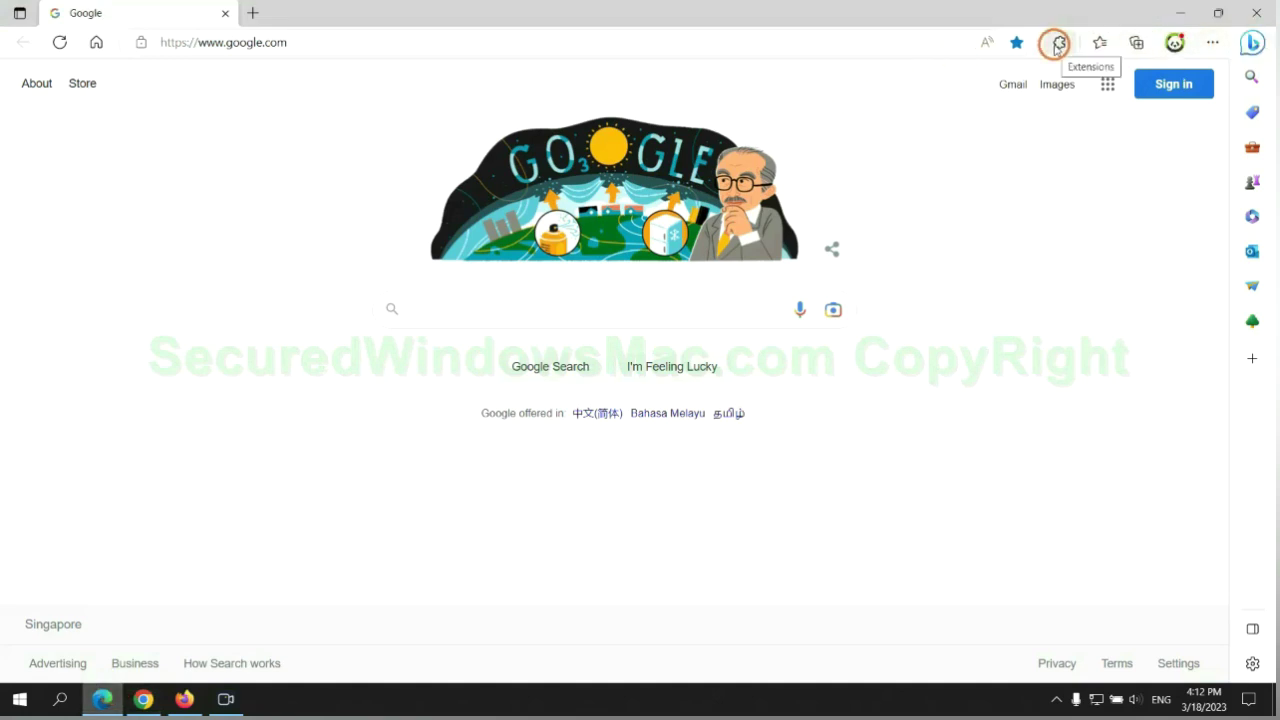
Remove the McAfee® WebAdvisor extension from Edge's Manage extensions page.
click(1058, 44)
click(884, 131)
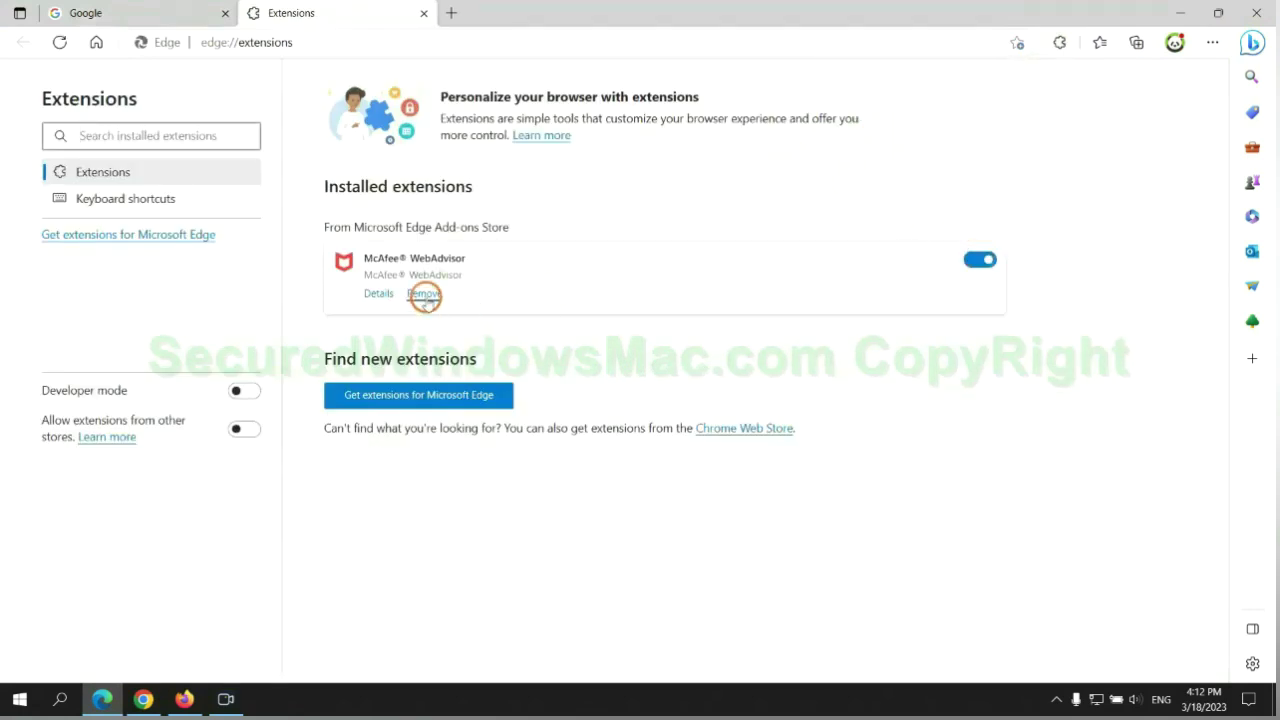
click(424, 294)
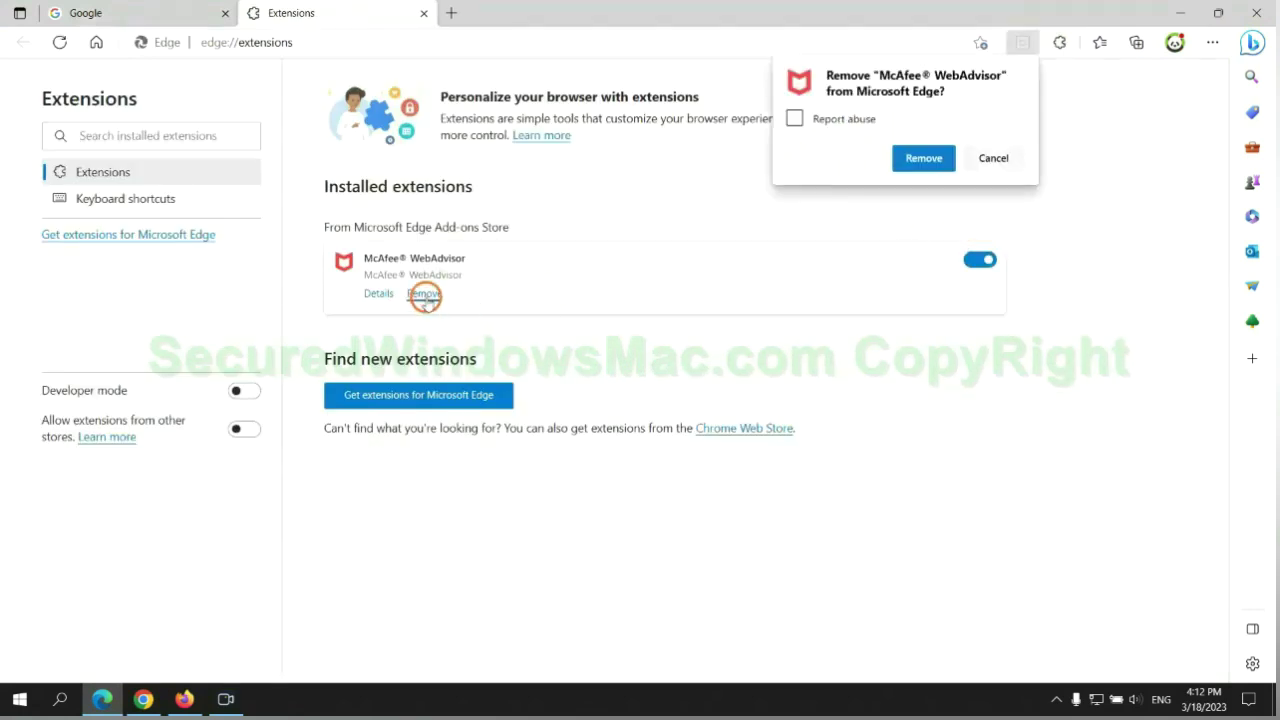
click(918, 158)
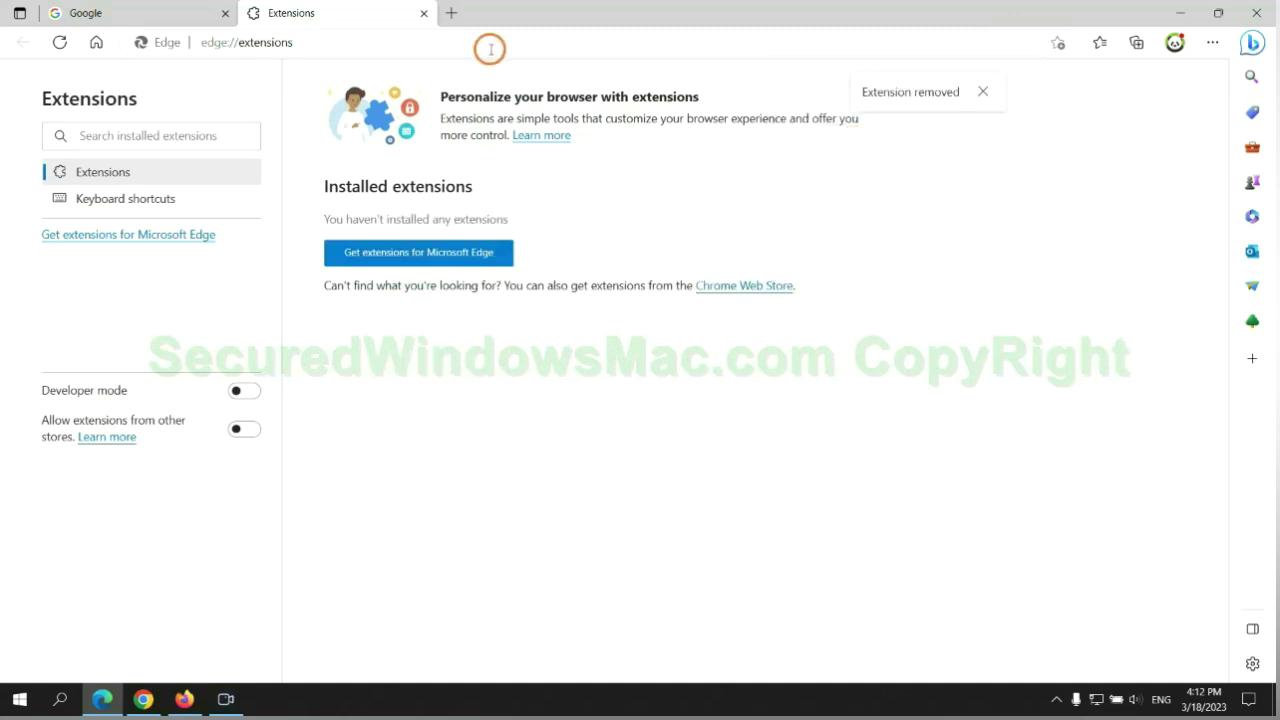
Remove the Ecosia extension from Chrome's Manage extensions page and close its farewell tab.
click(424, 14)
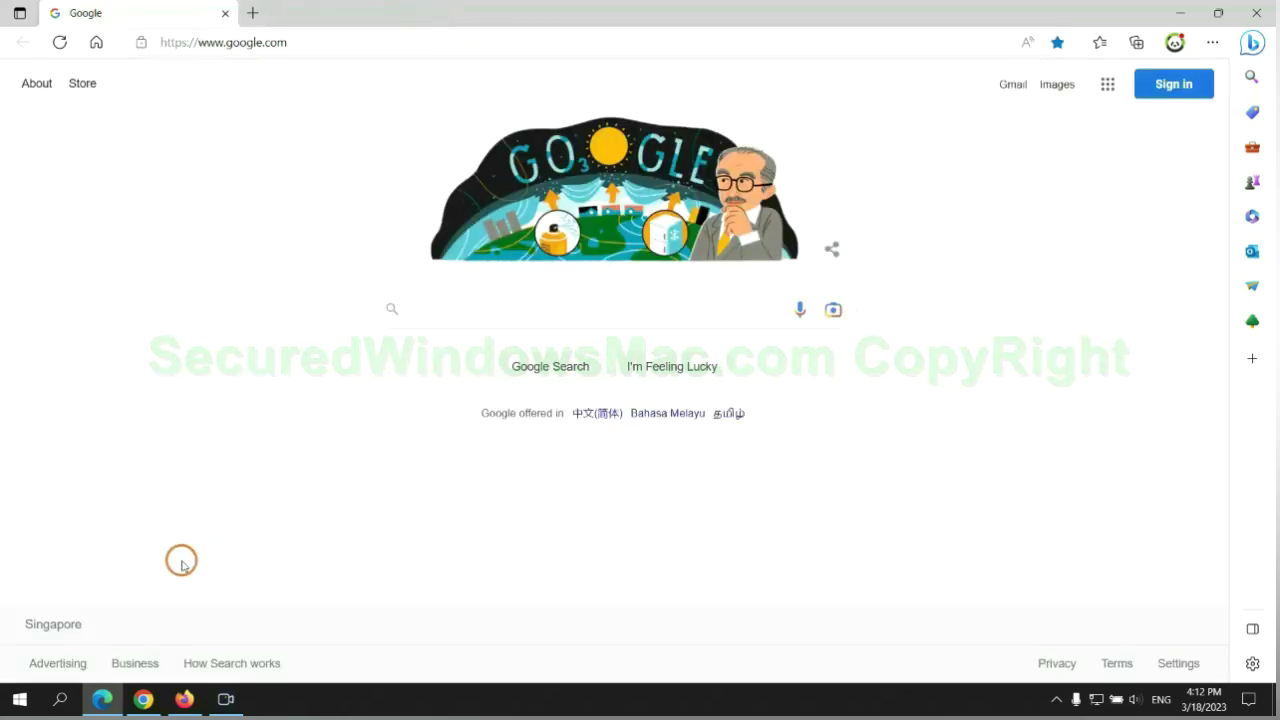
click(150, 700)
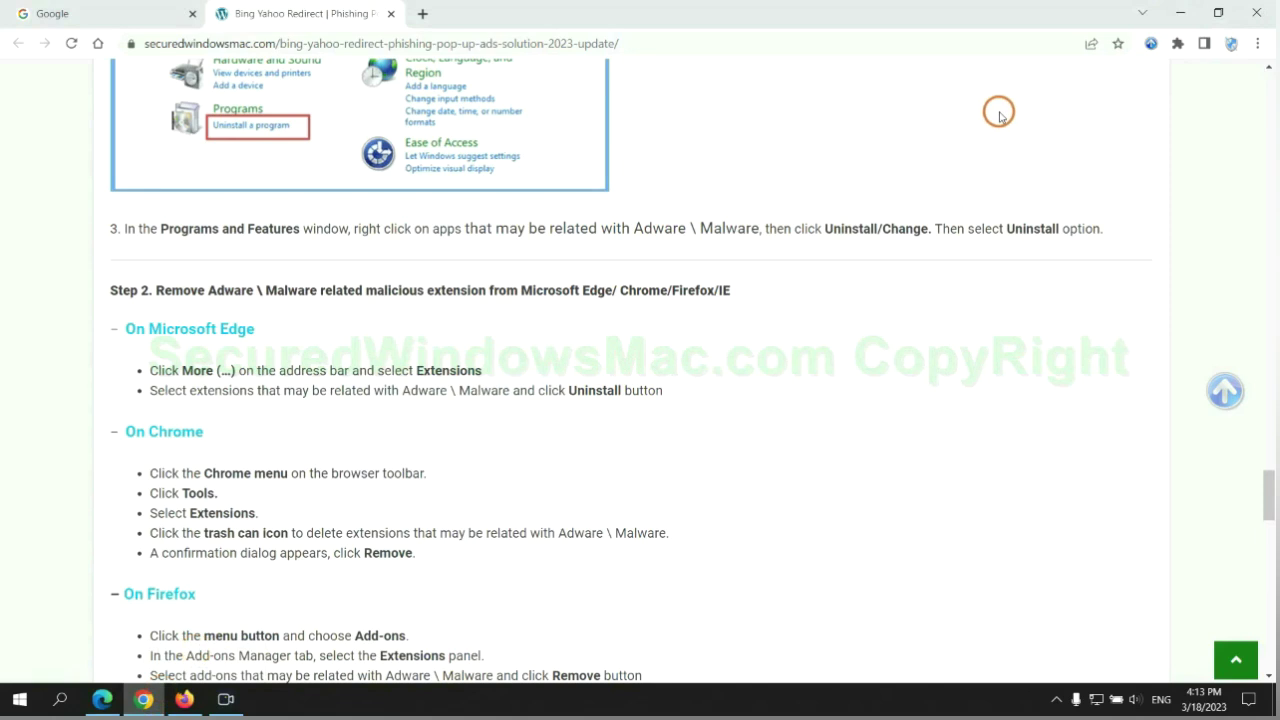
click(1178, 44)
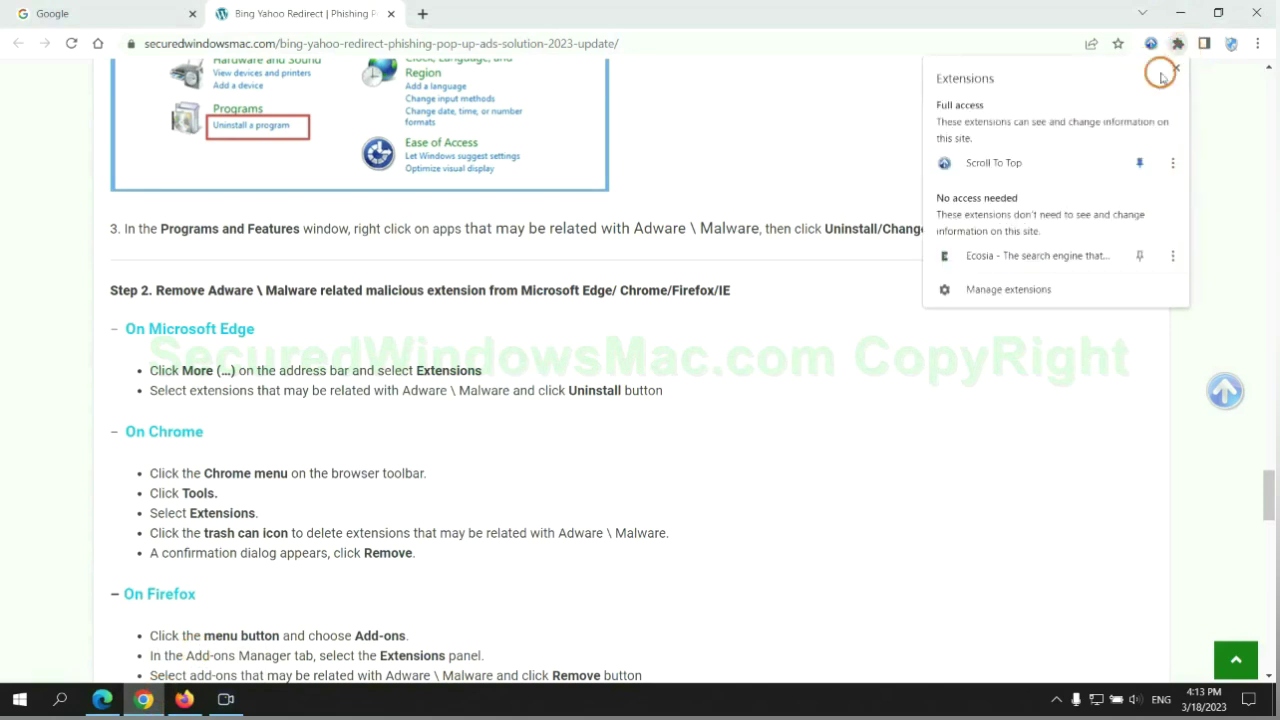
click(1034, 291)
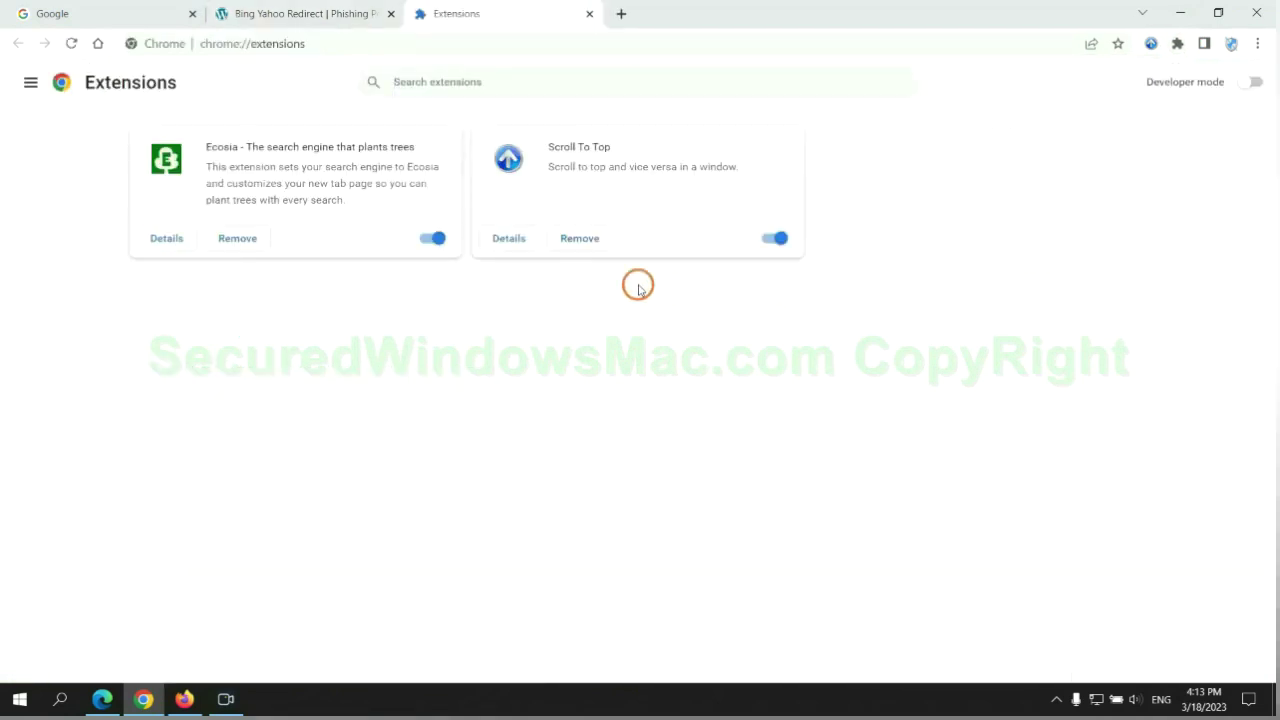
click(238, 238)
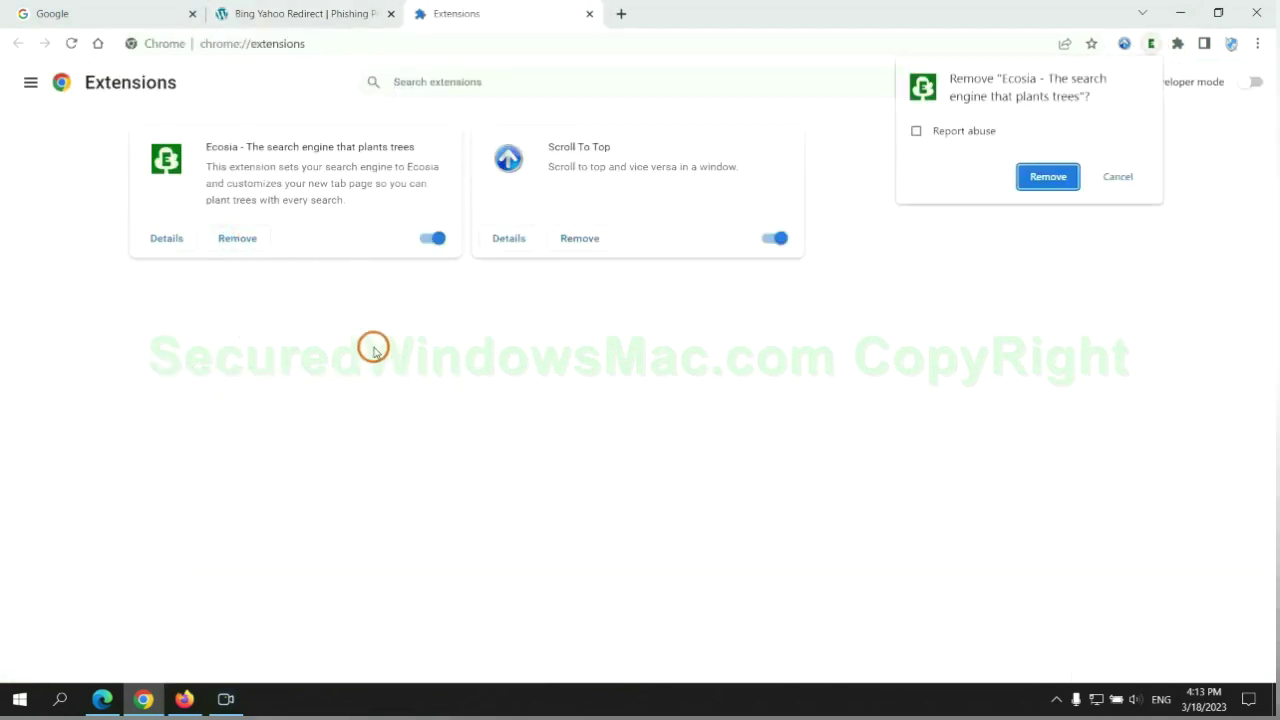
click(1048, 177)
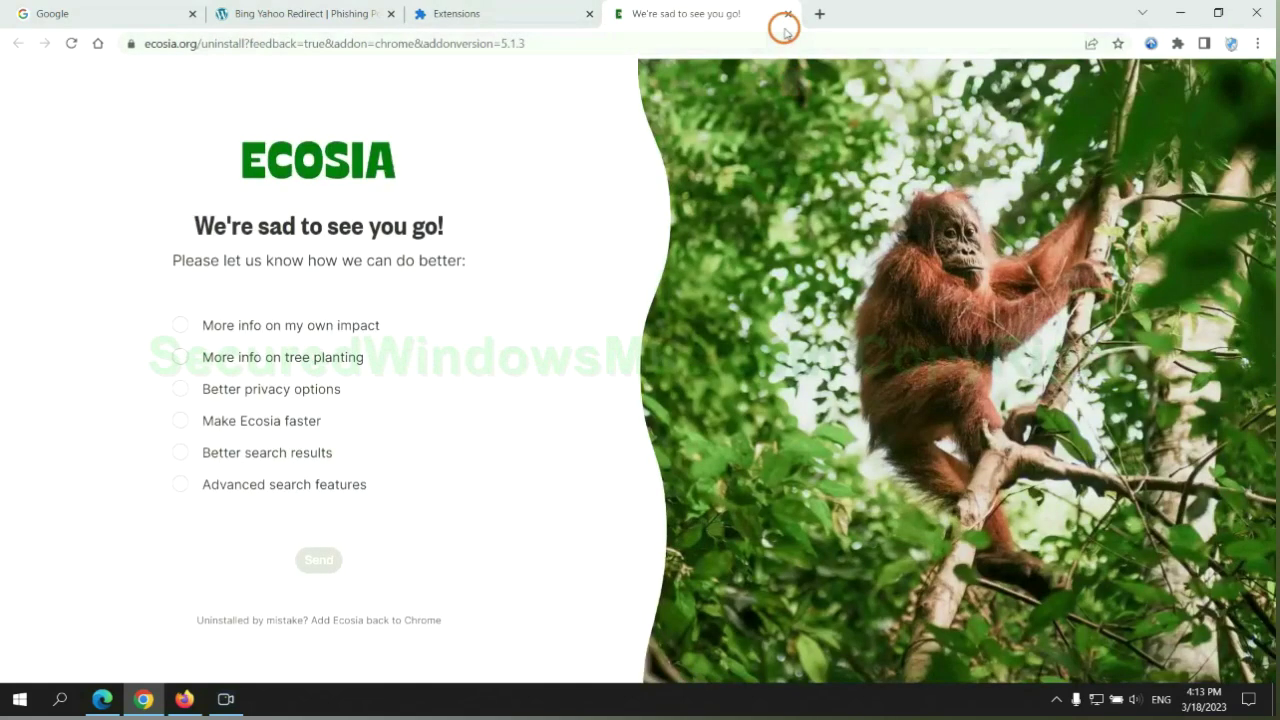
click(788, 14)
Remove Enhancer for YouTube™ in Firefox's Add-ons Manager, then return to the guide's Step 3.
click(185, 698)
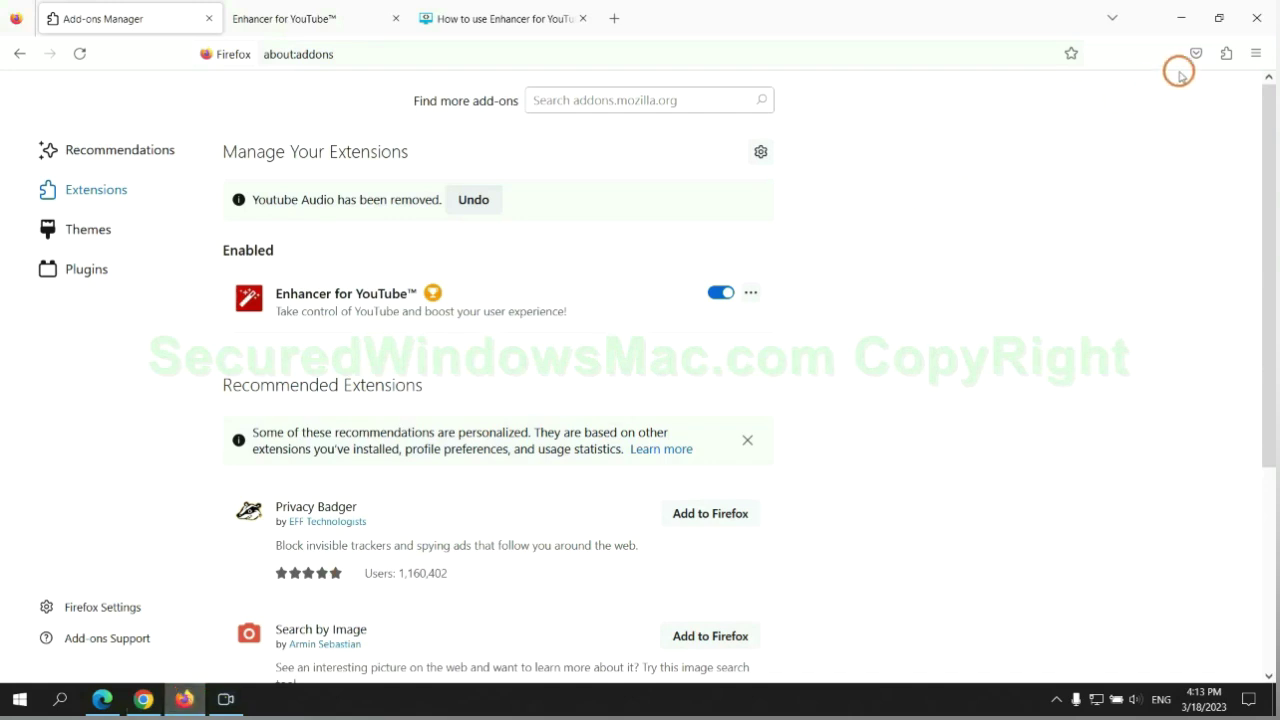
click(1224, 55)
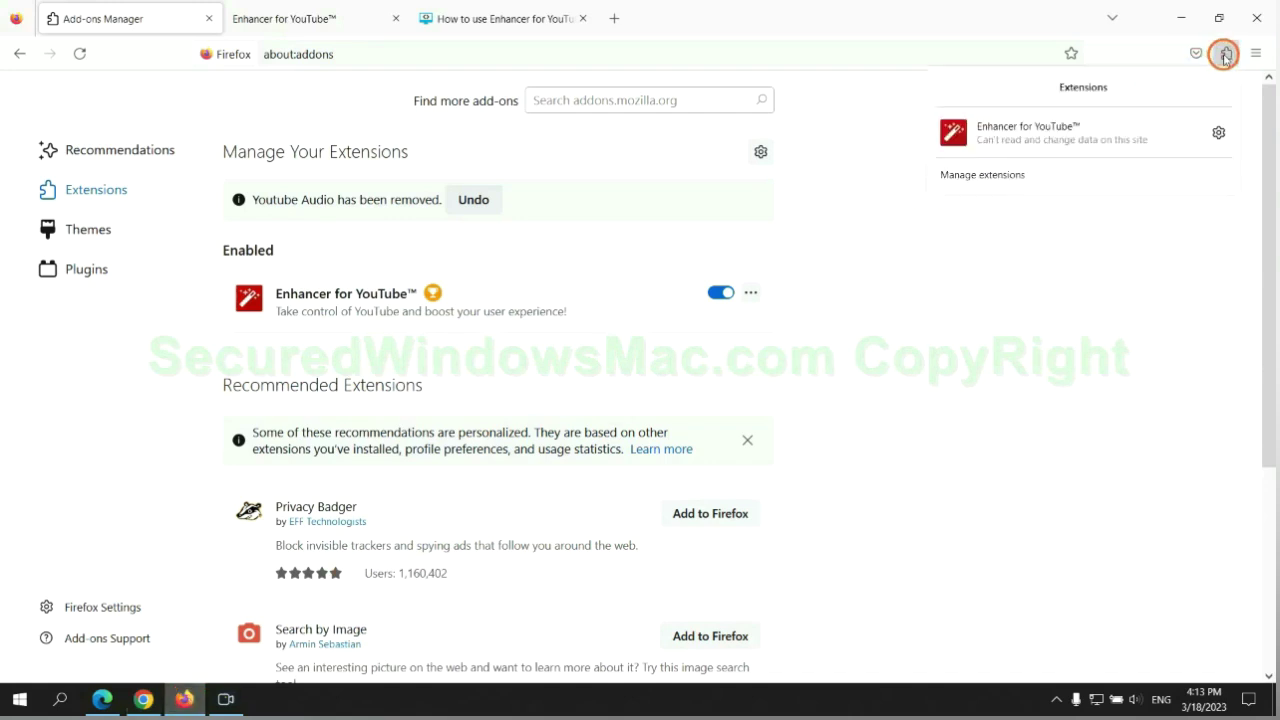
click(1090, 174)
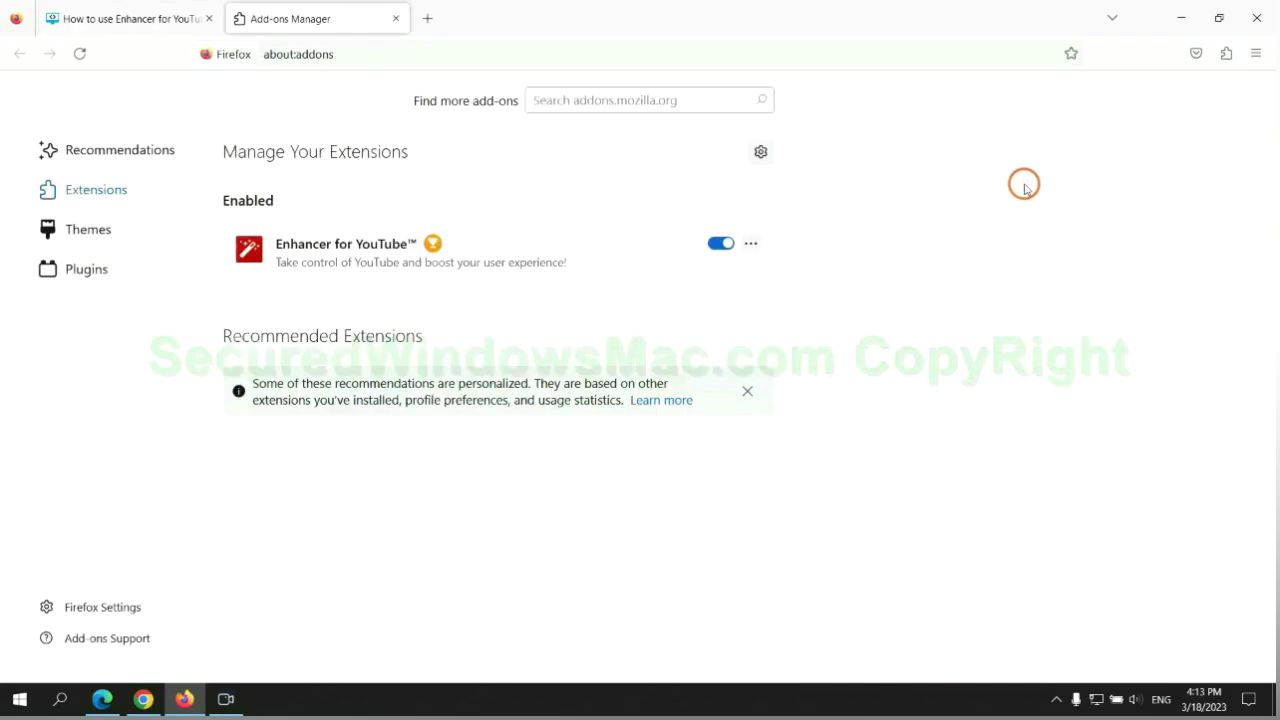
click(751, 243)
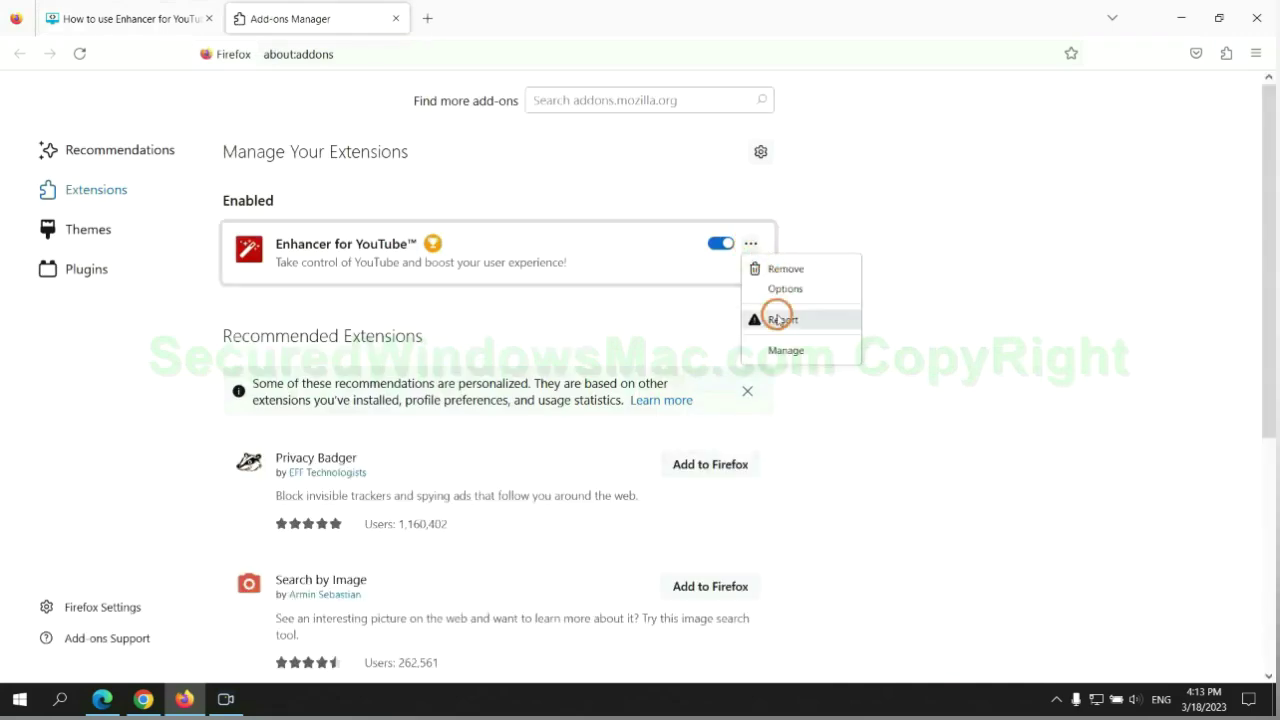
click(786, 268)
click(708, 154)
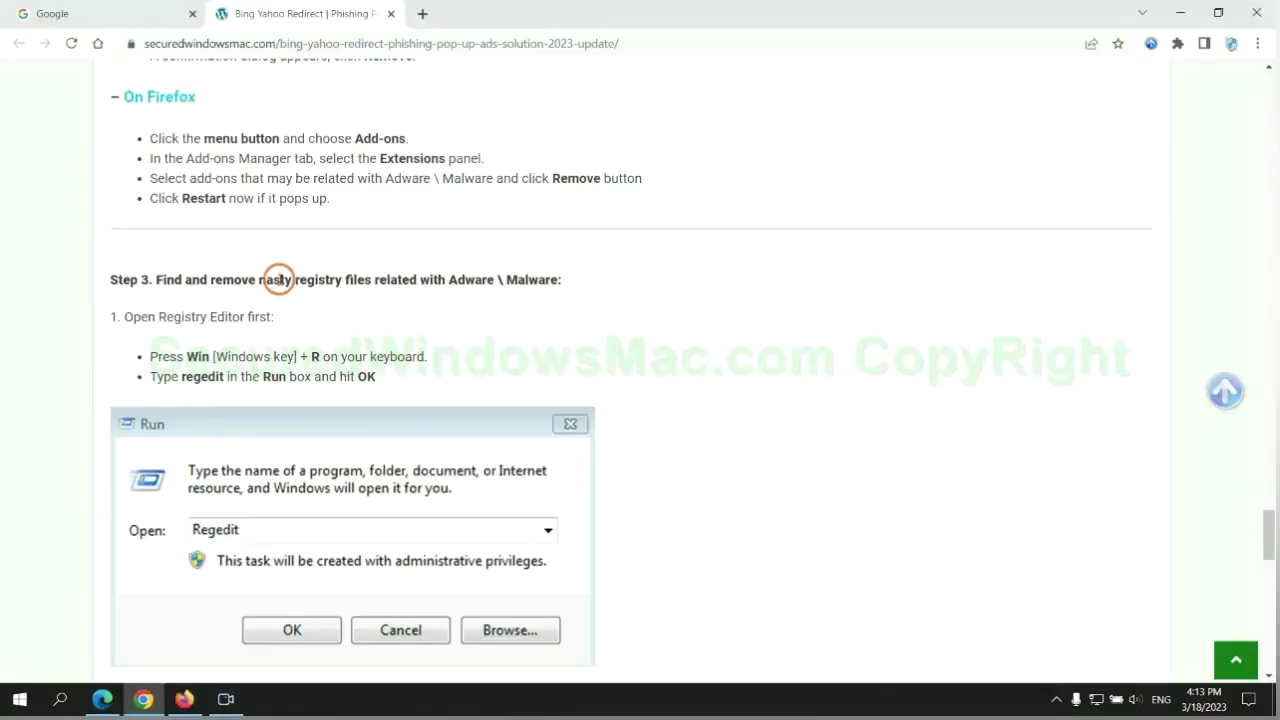
drag(295, 280, 369, 295)
Scroll past the Step 3 text and launch Registry Editor with regedit from Run.
click(370, 298)
scroll(340, 270, down, 2)
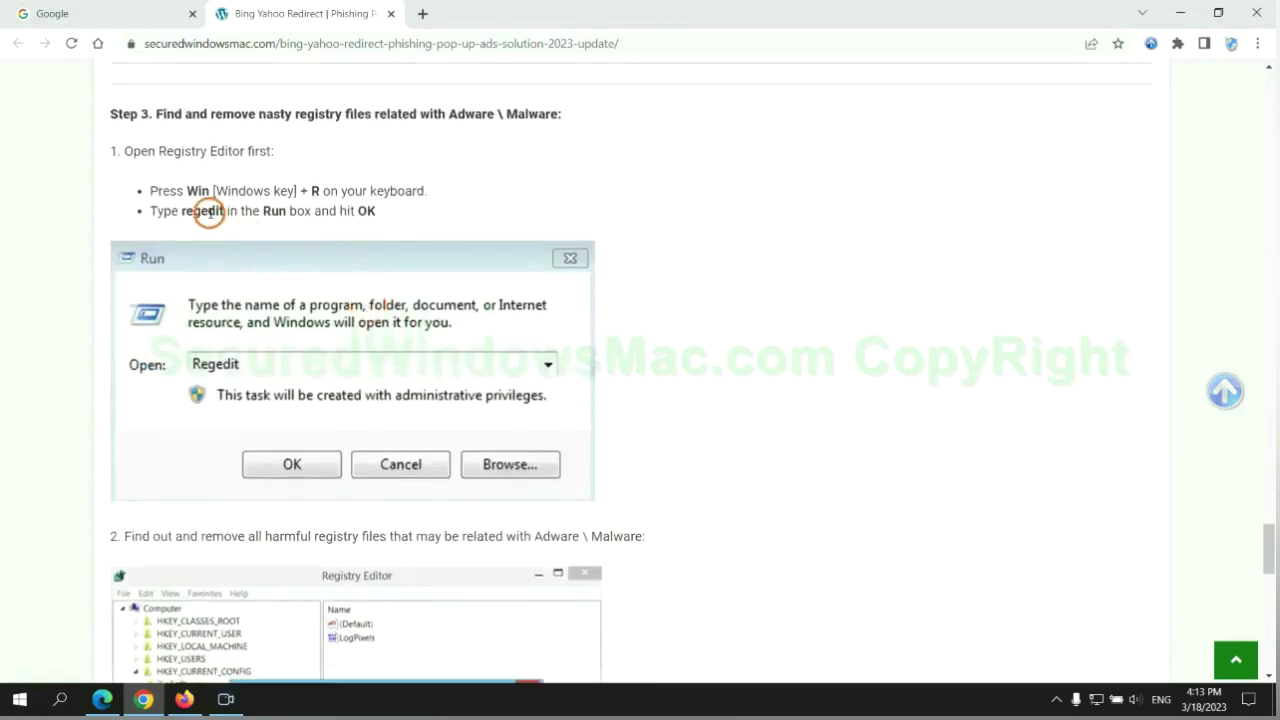
key(super+r)
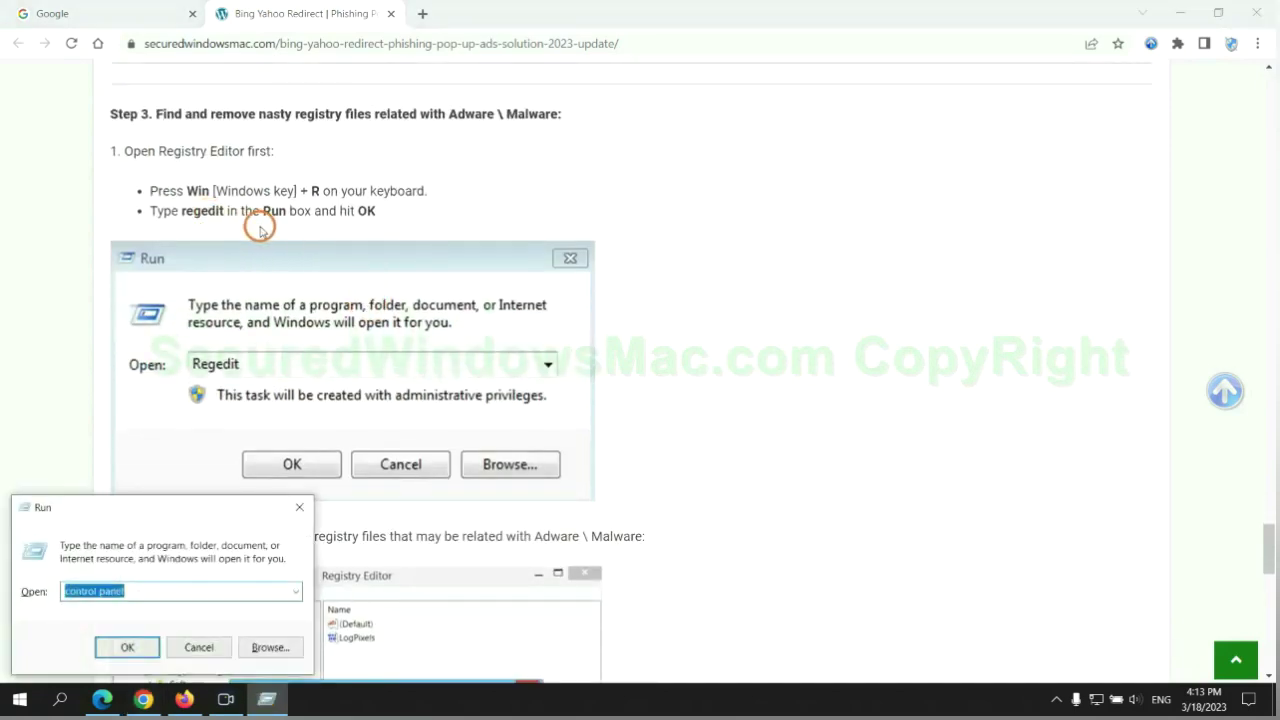
text(regedit)
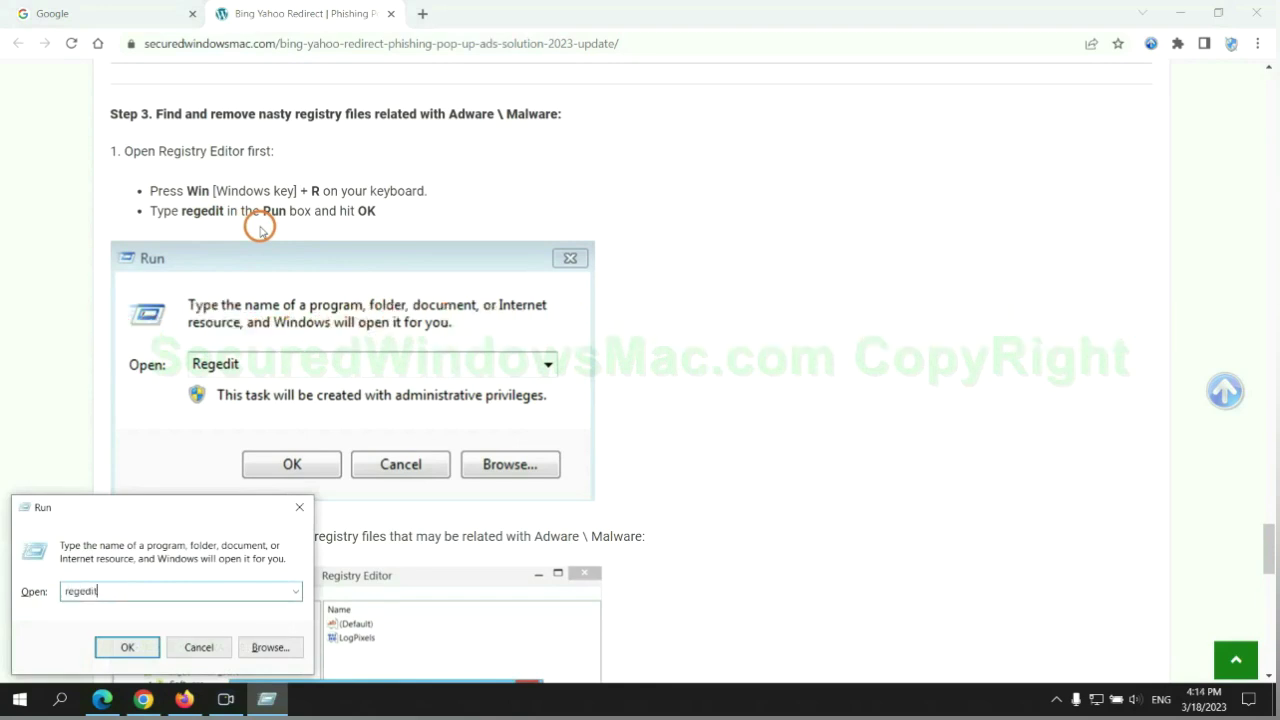
key(Return)
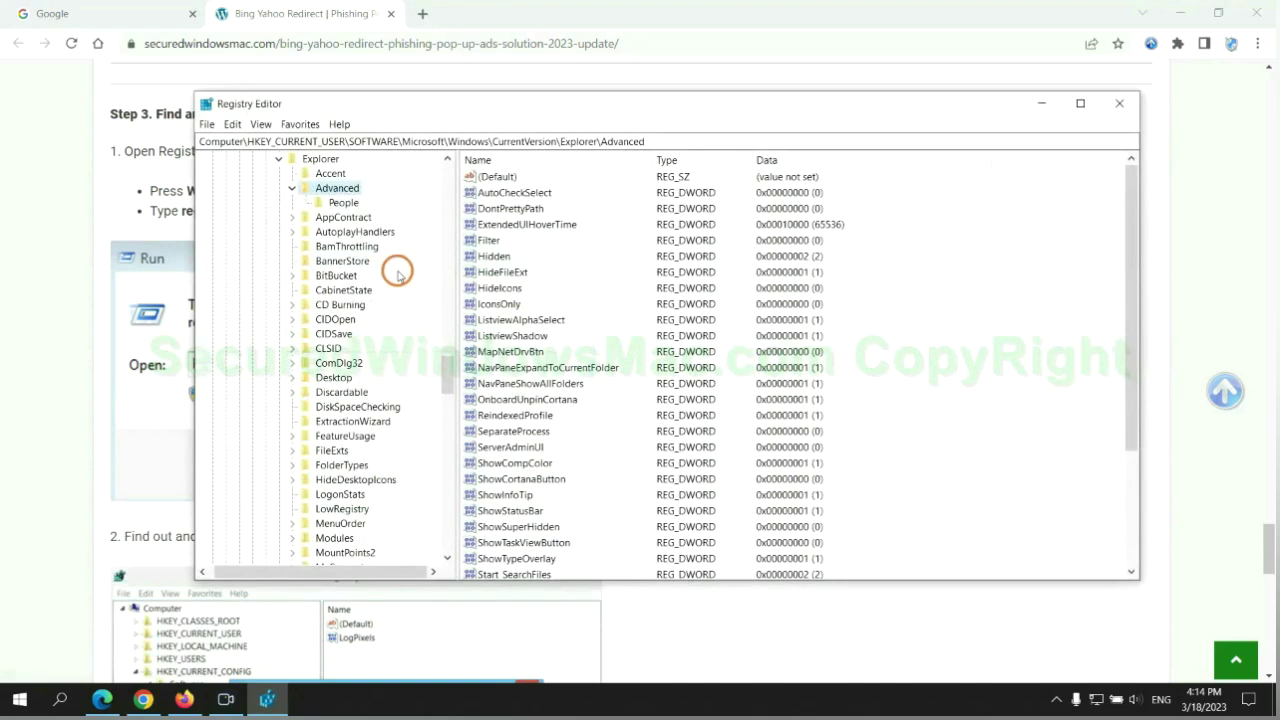
Search the registry for 'Apps' and delete the StoreAppsOnTaskbar value.
click(232, 124)
click(274, 236)
text(Apps)
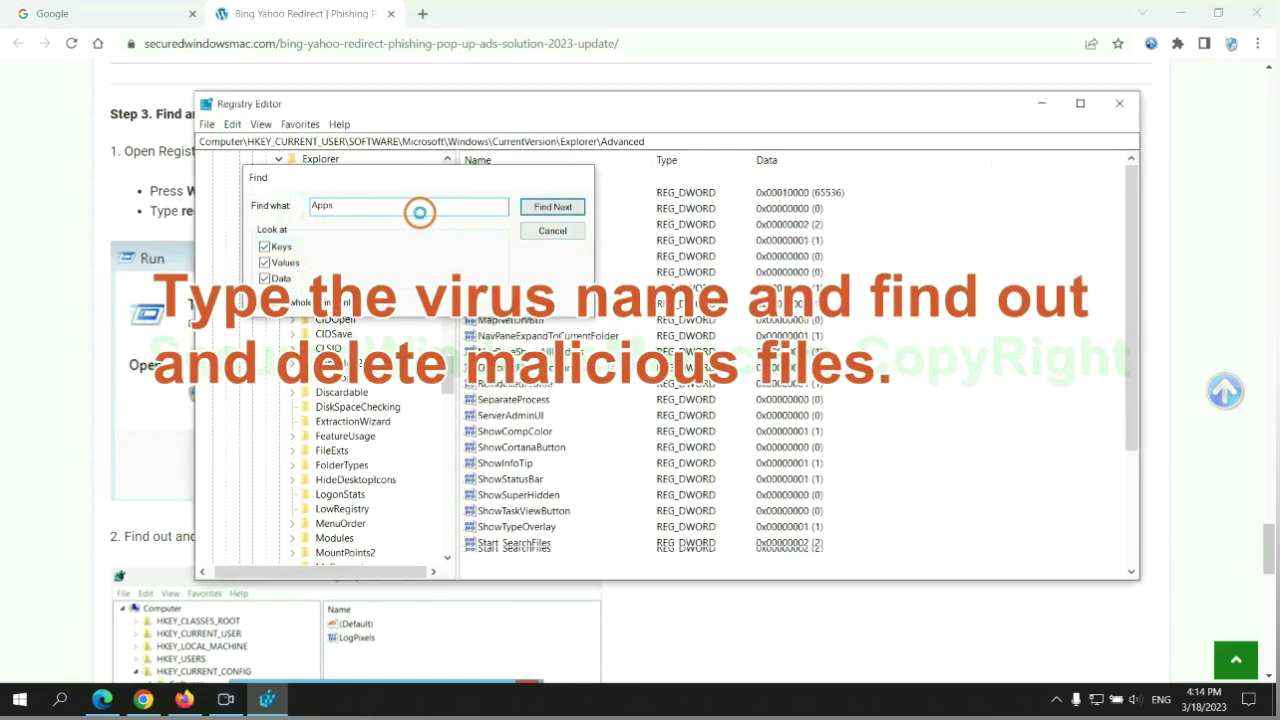
key(Return)
scroll(710, 410, down, 2)
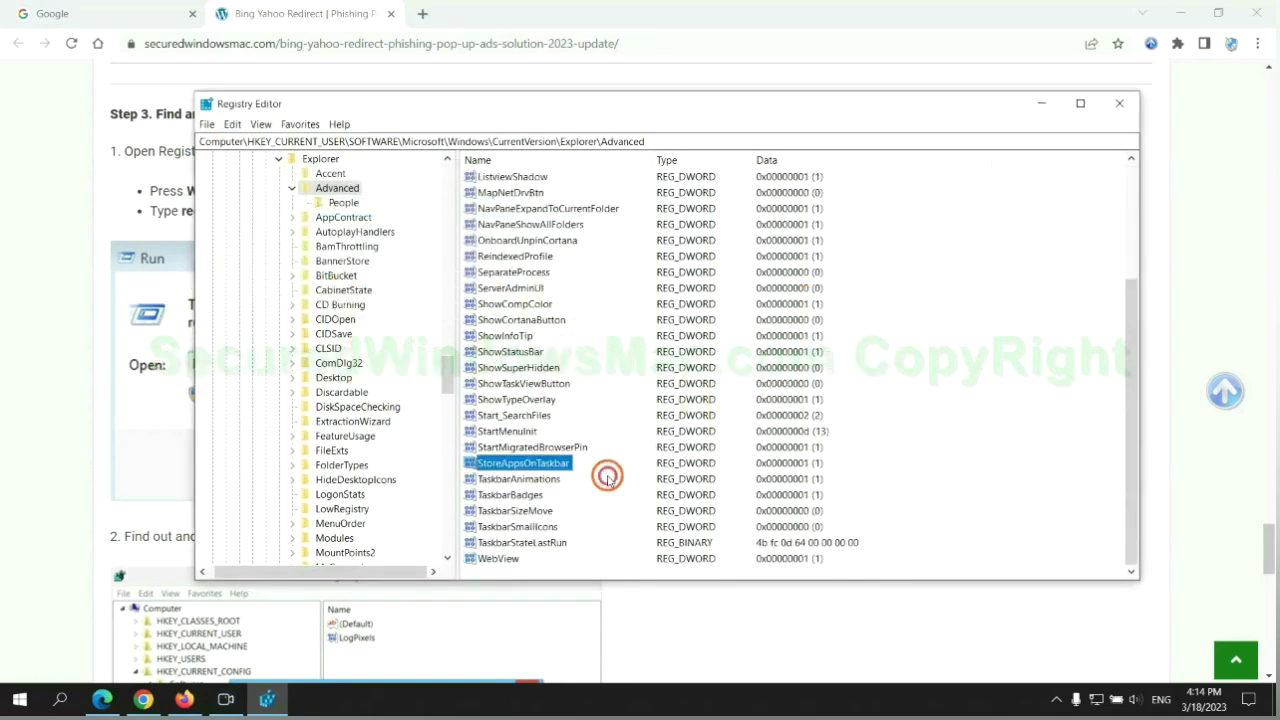
right_click(572, 466)
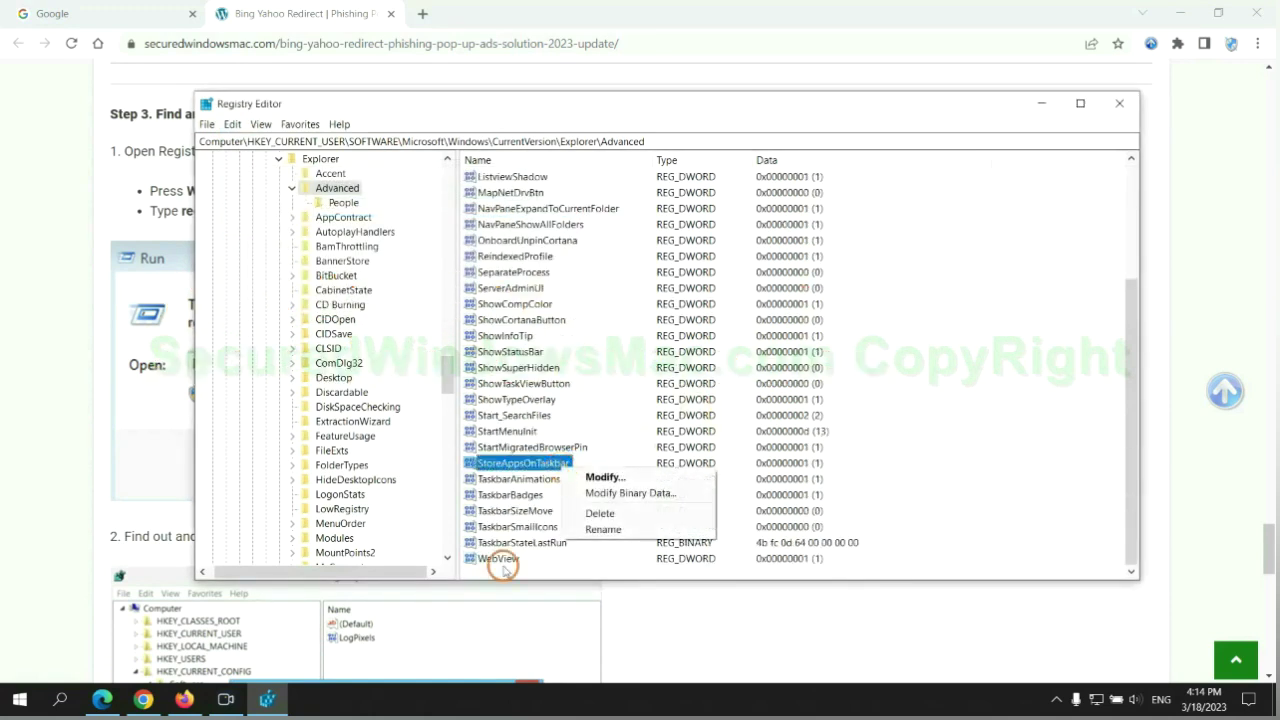
click(601, 514)
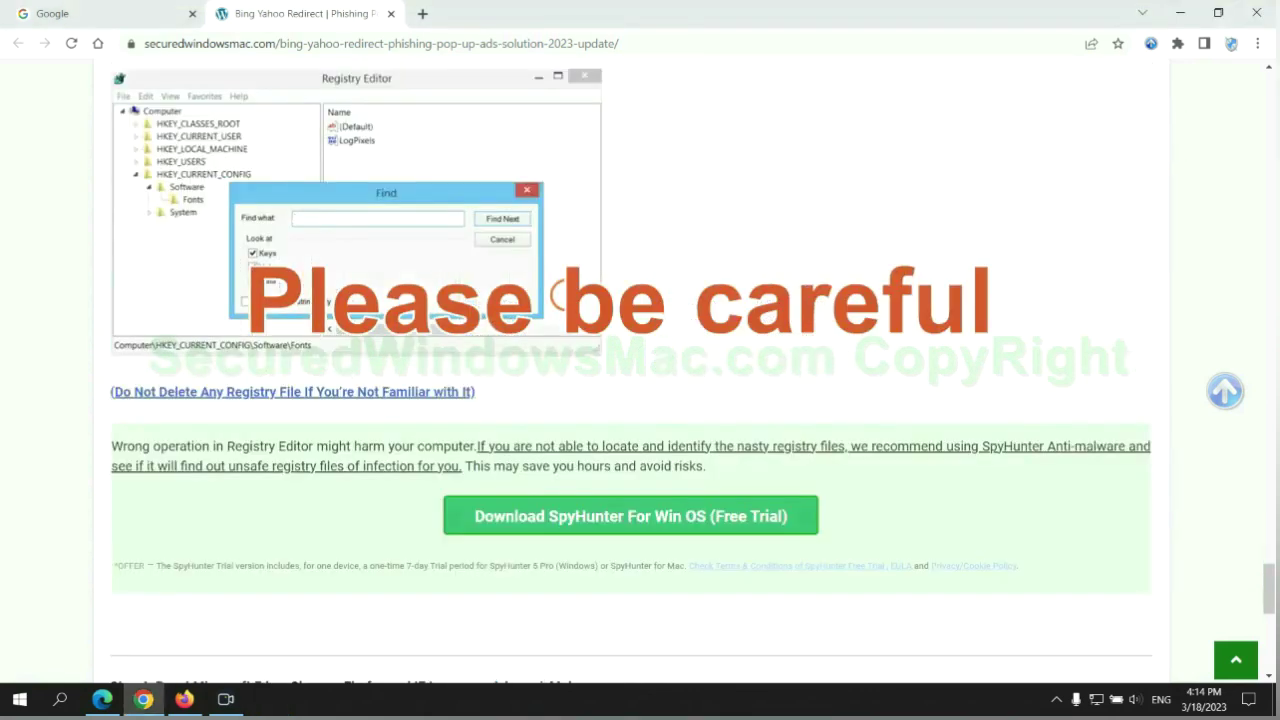
scroll(566, 294, down, 1)
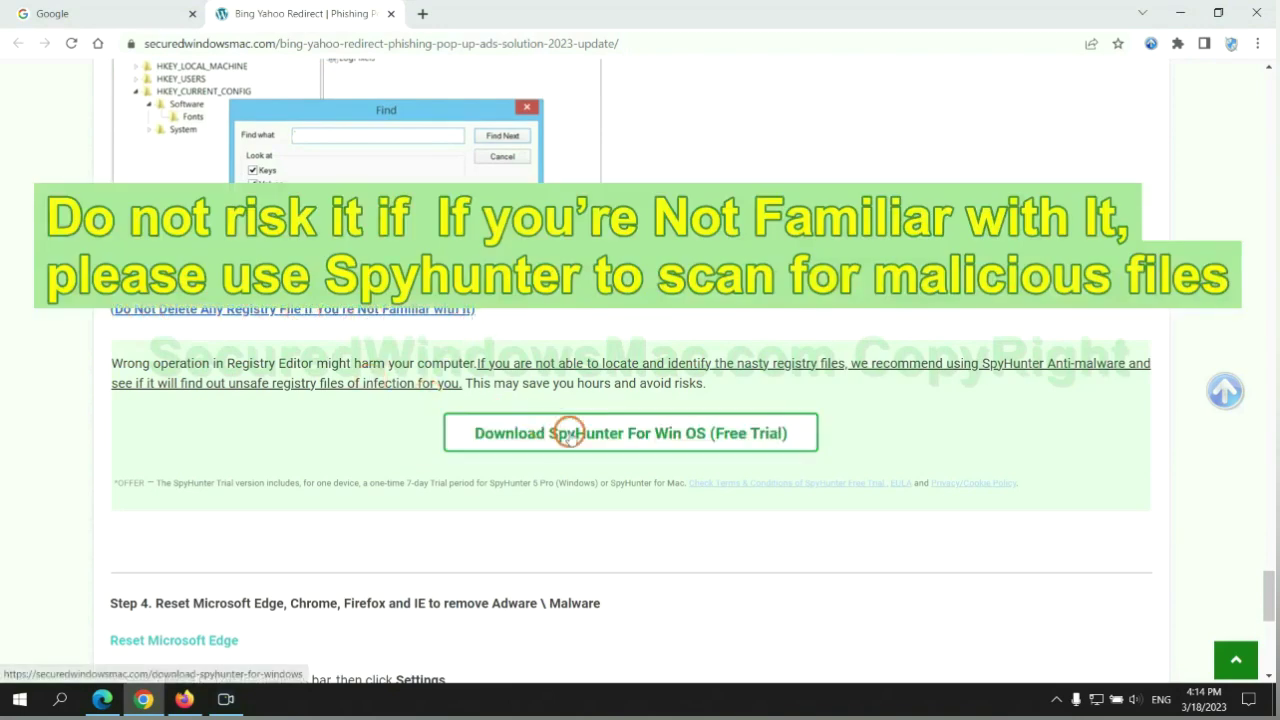
Open Edge's Clear browsing data dialog from Privacy, search, and services, with the All time range.
scroll(570, 430, down, 5)
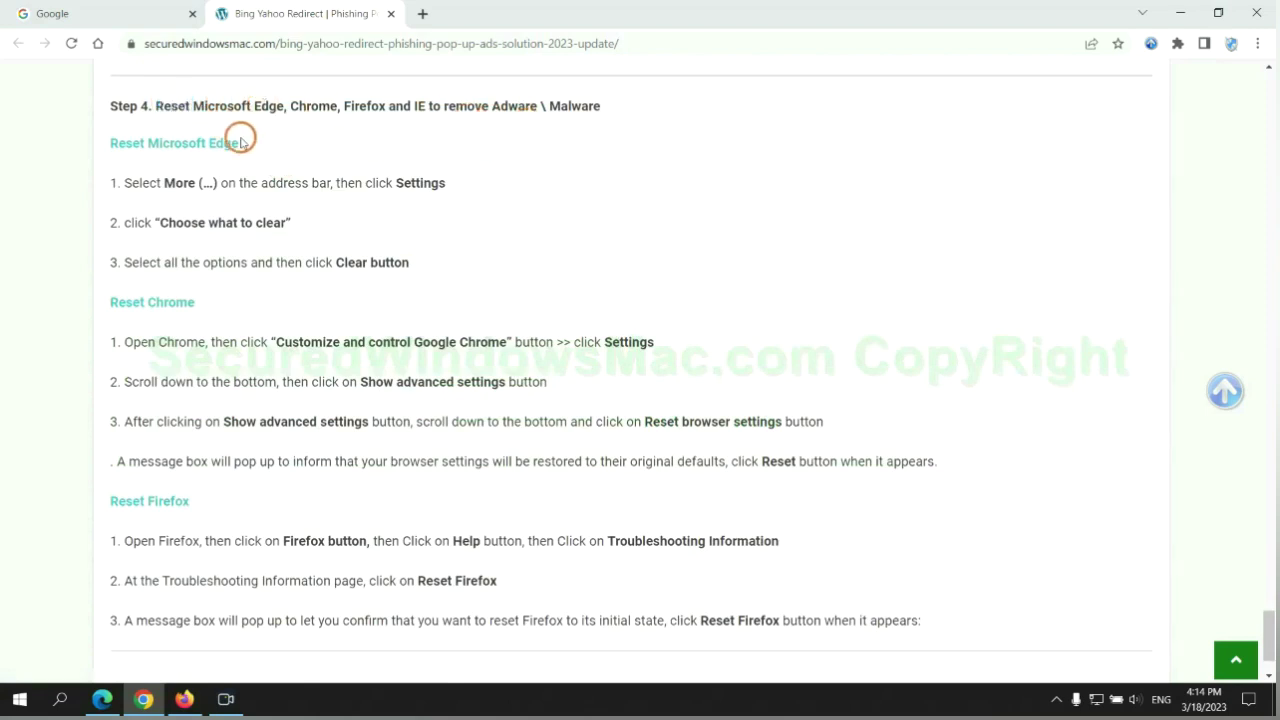
click(106, 698)
click(1208, 47)
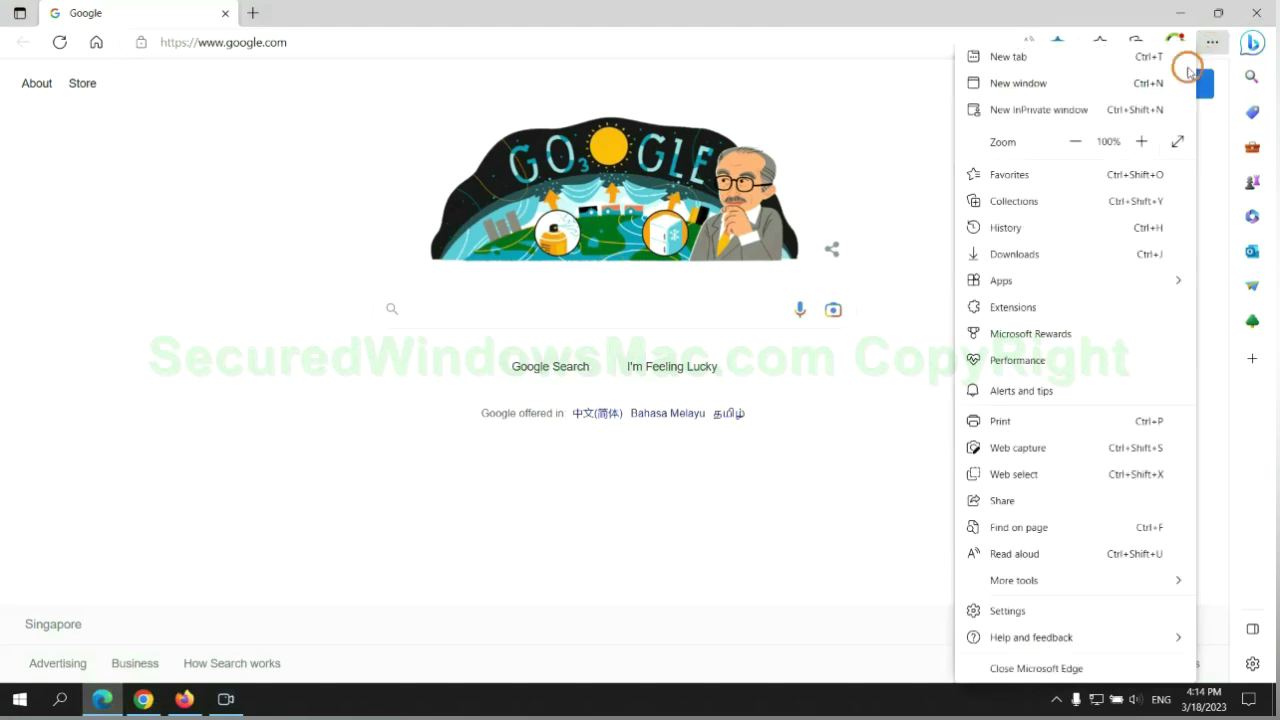
click(1002, 611)
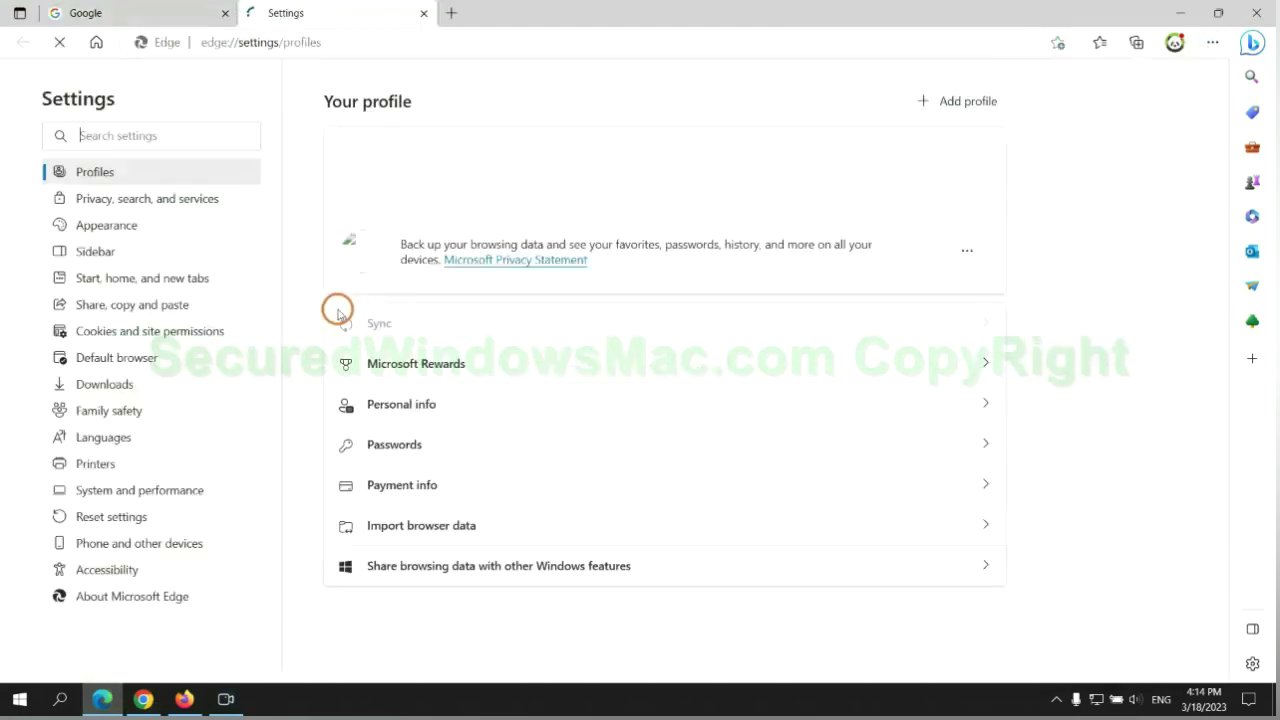
click(210, 208)
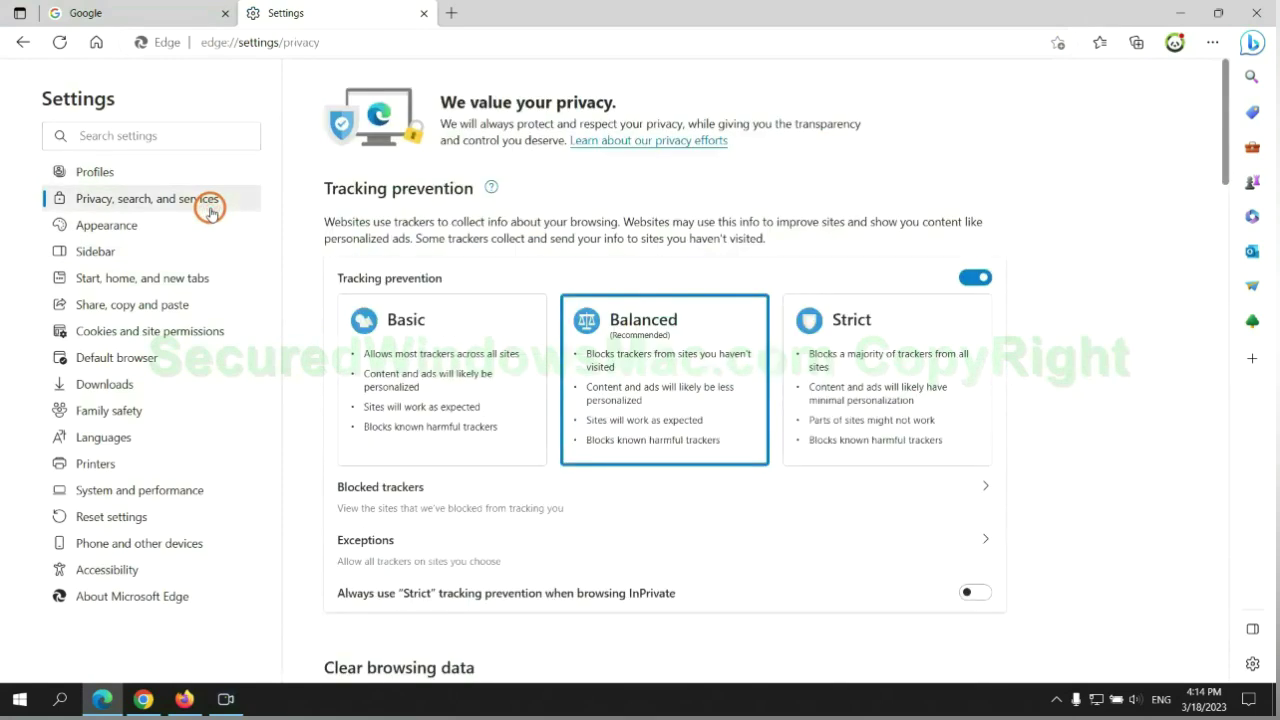
scroll(1043, 443, down, 3)
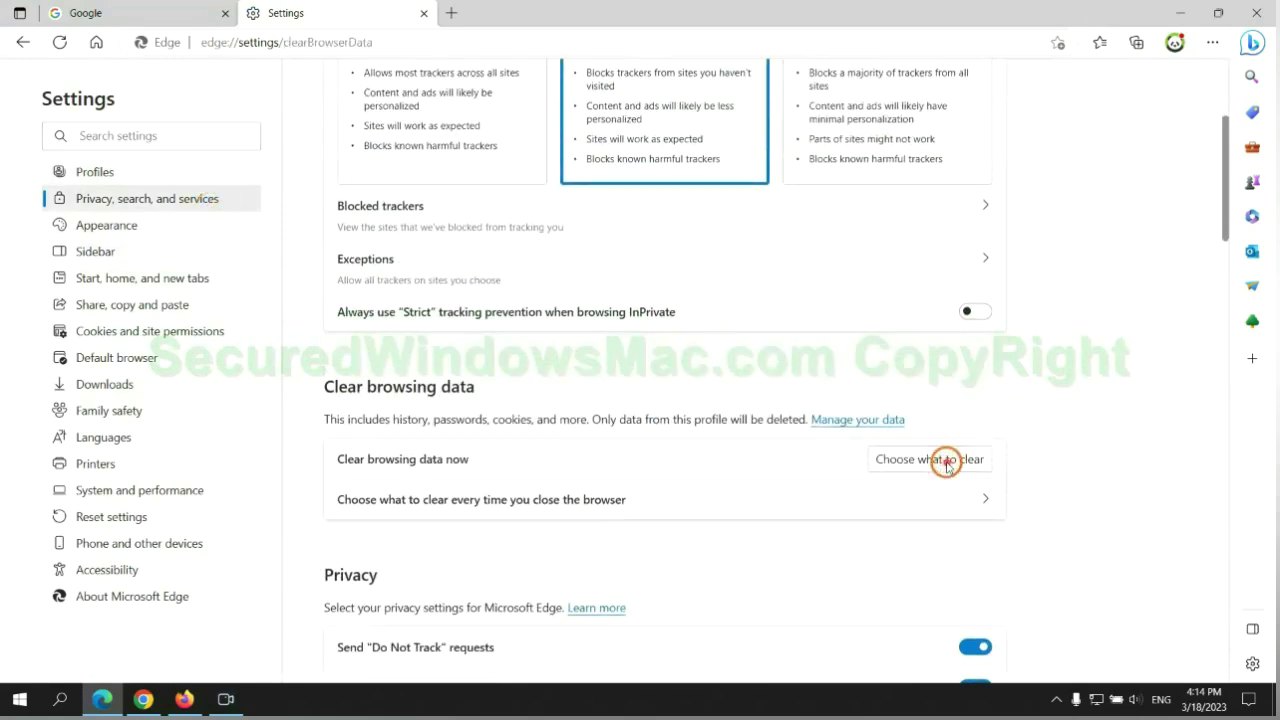
click(946, 463)
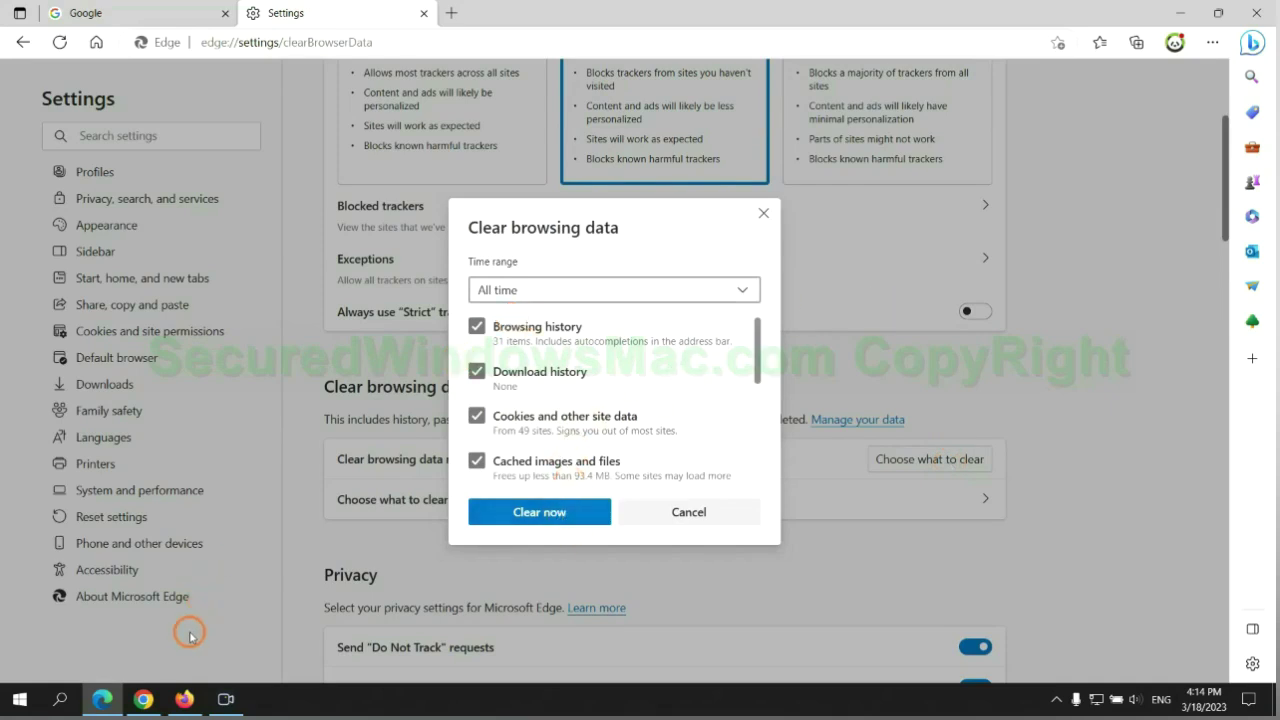
click(144, 699)
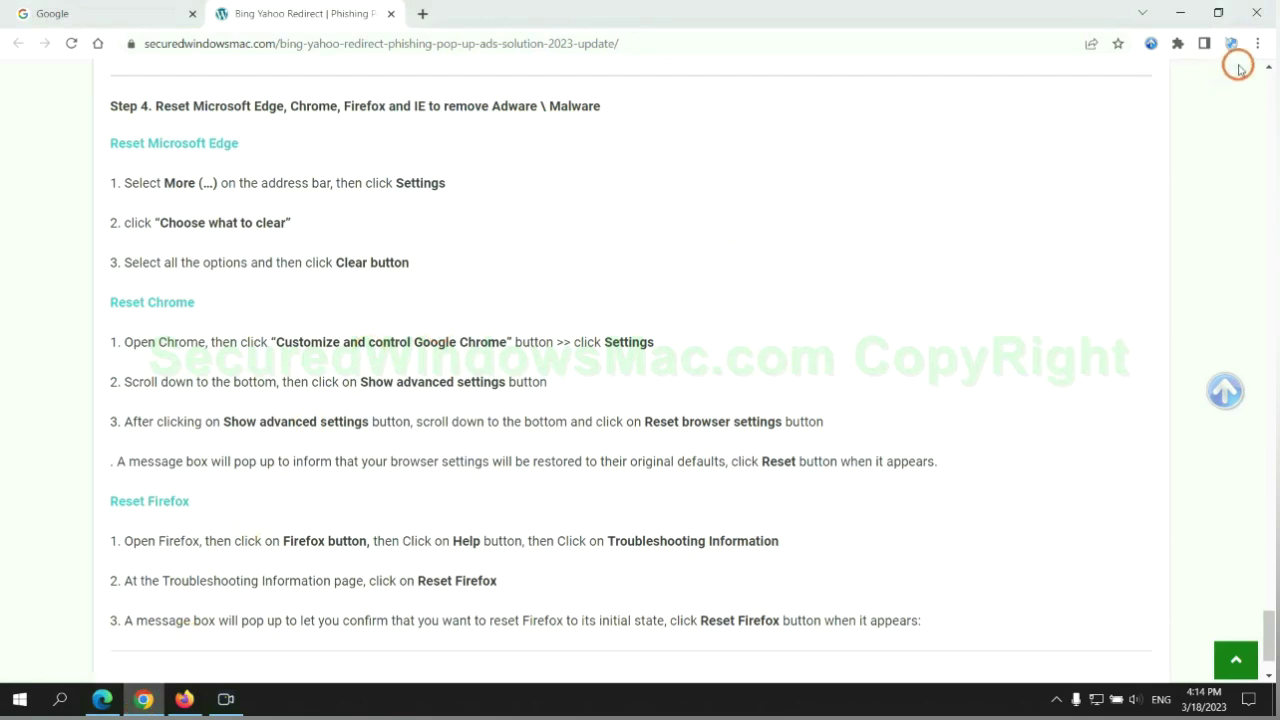
Bring up Chrome's 'Restore settings to their original defaults' reset confirmation from Settings.
click(1257, 46)
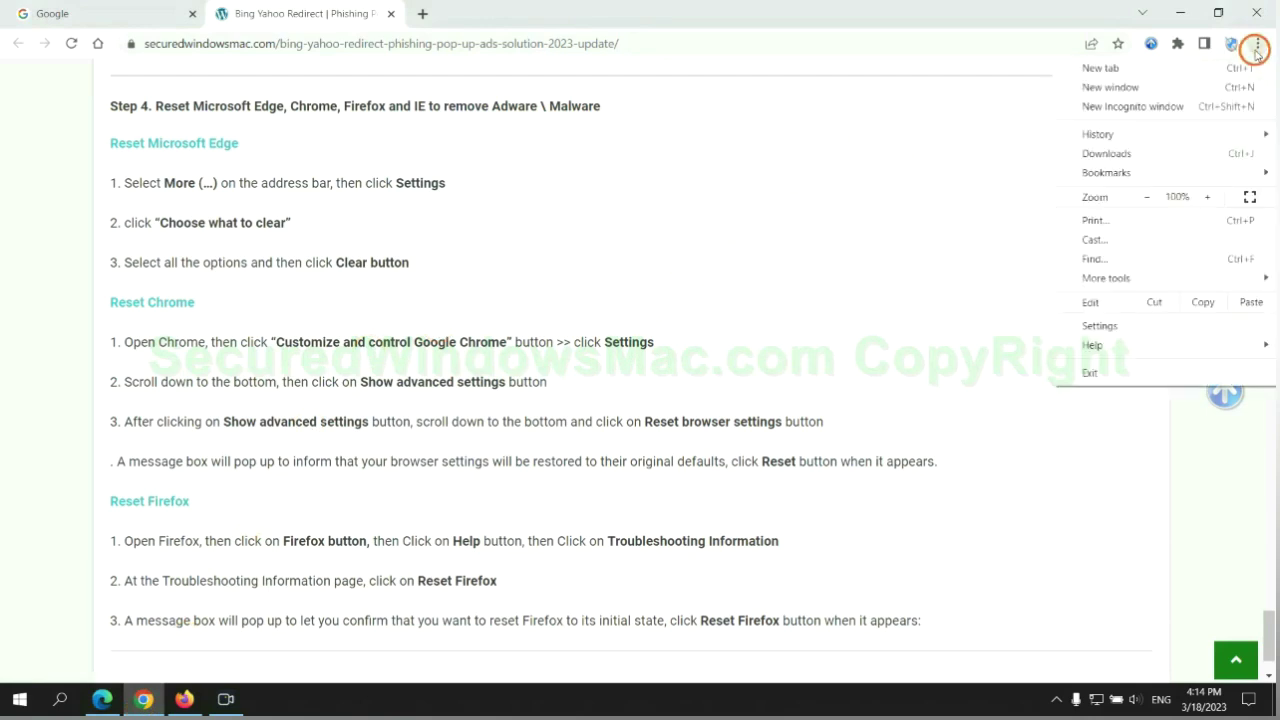
click(1110, 323)
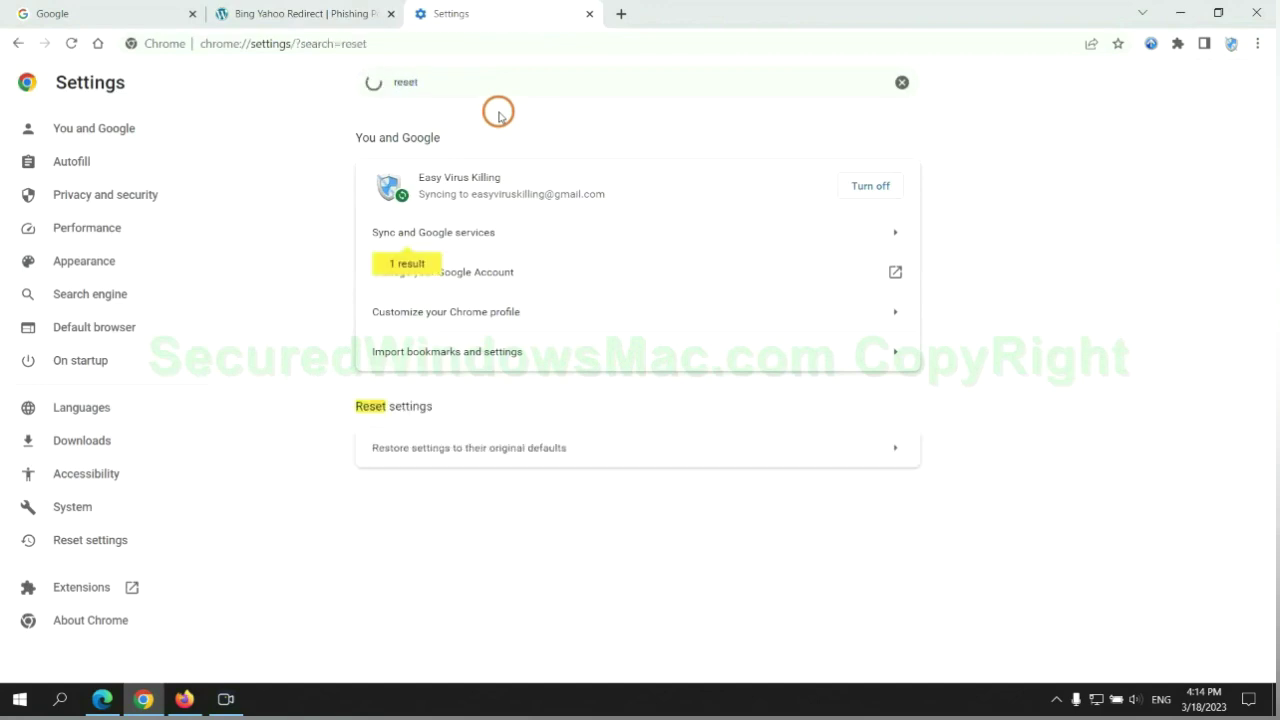
click(668, 443)
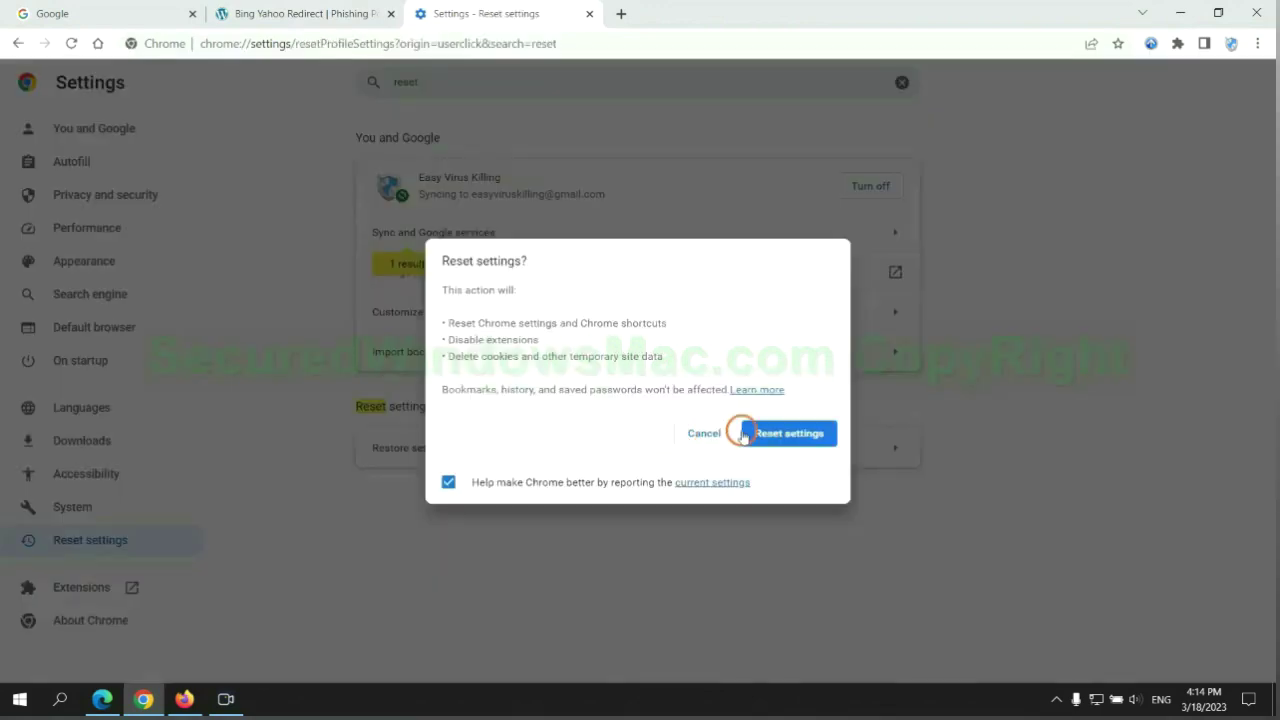
click(183, 690)
Bring up the 'Refresh Firefox' confirmation from Help > More troubleshooting information.
click(1254, 57)
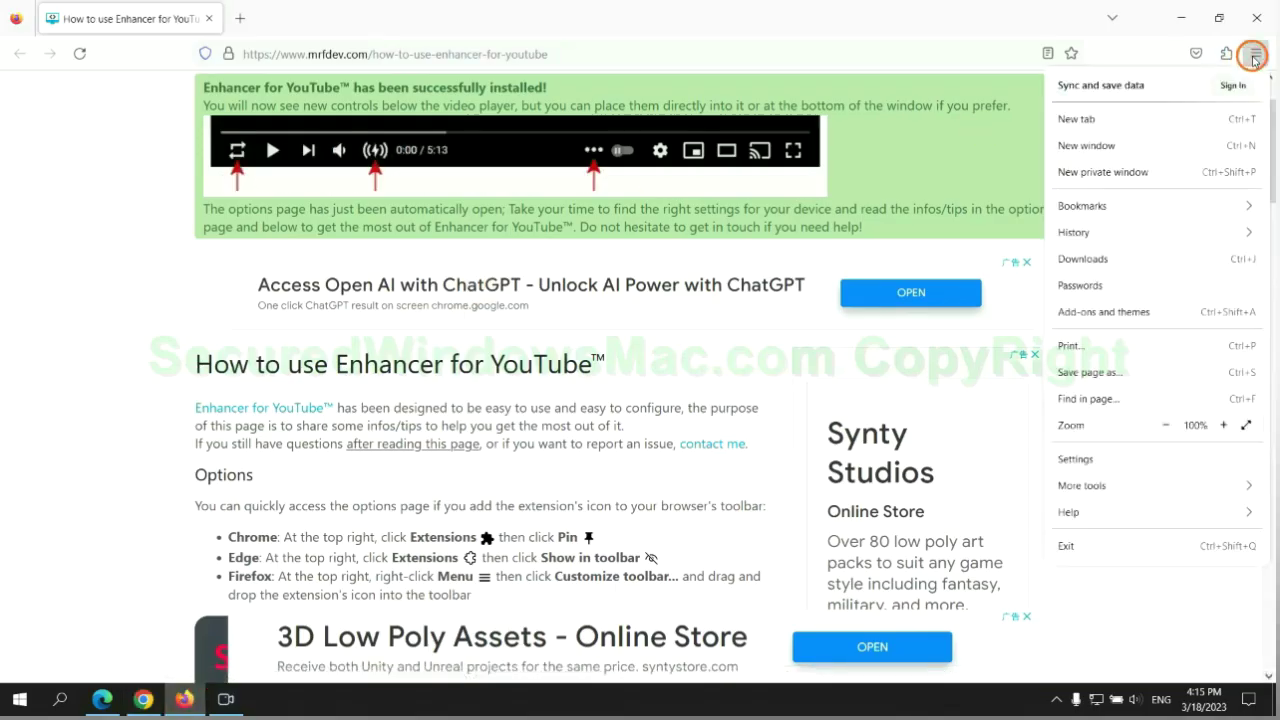
click(1074, 511)
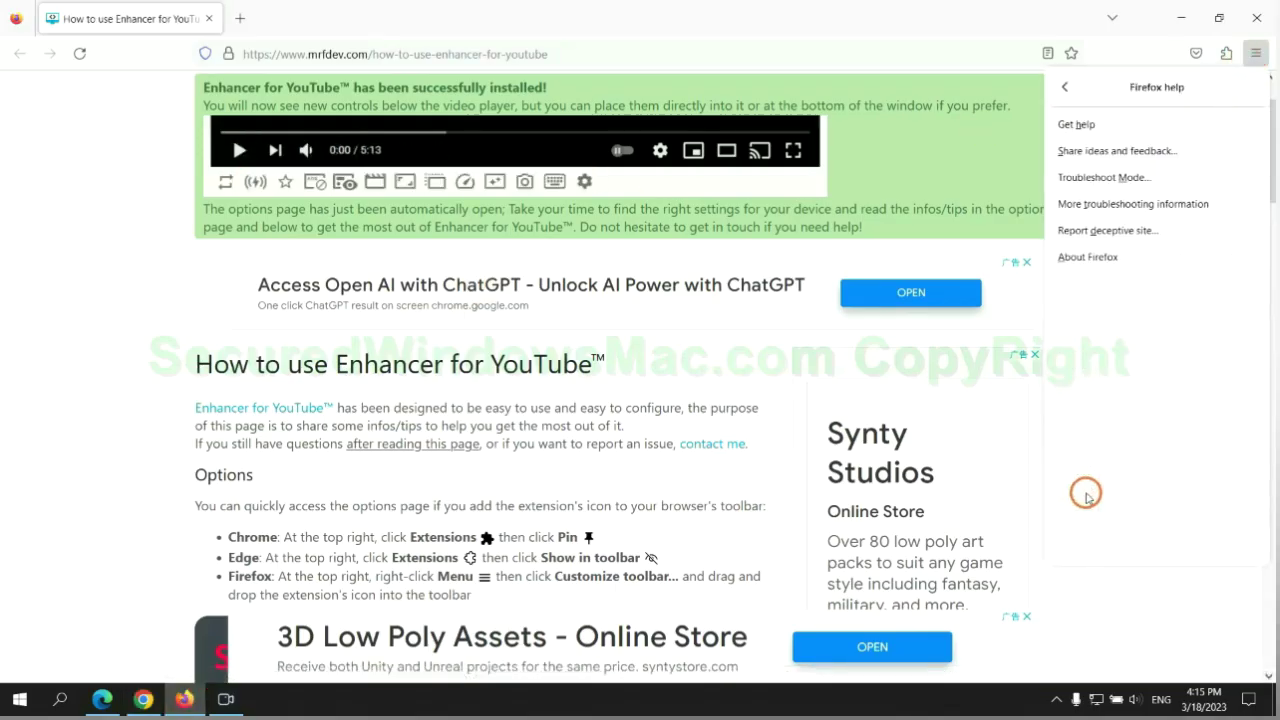
click(1136, 201)
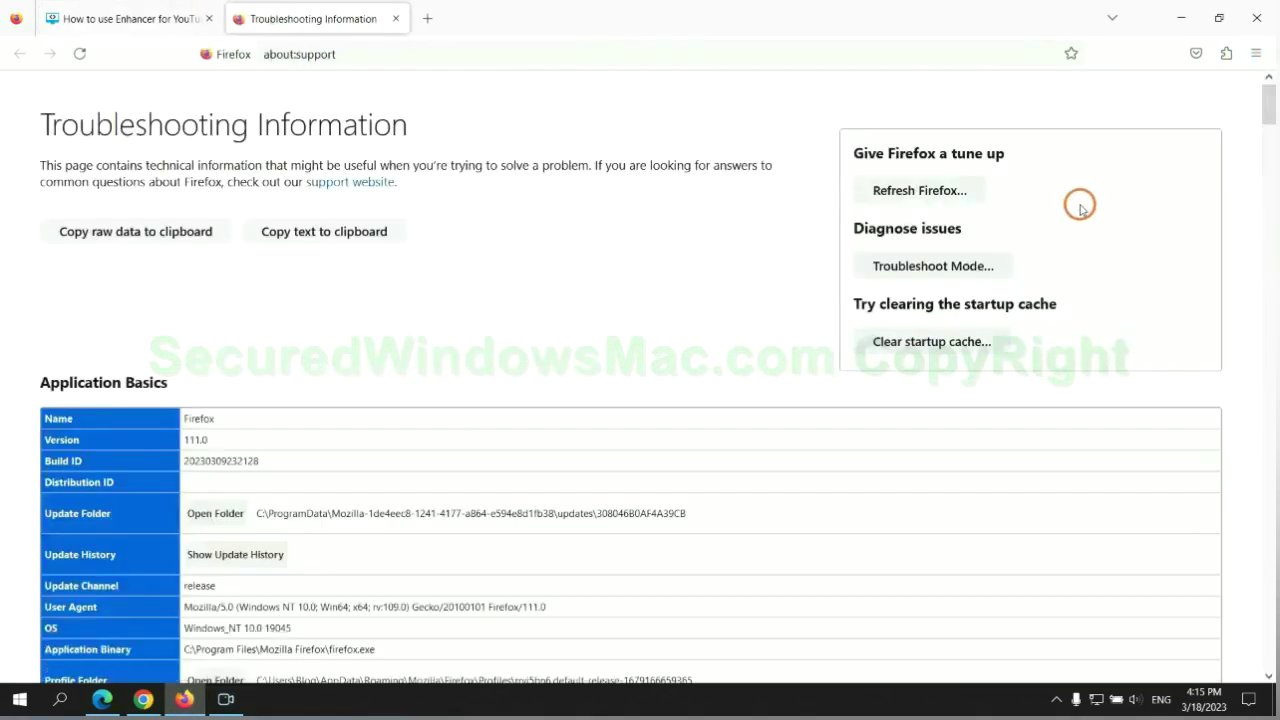
click(877, 191)
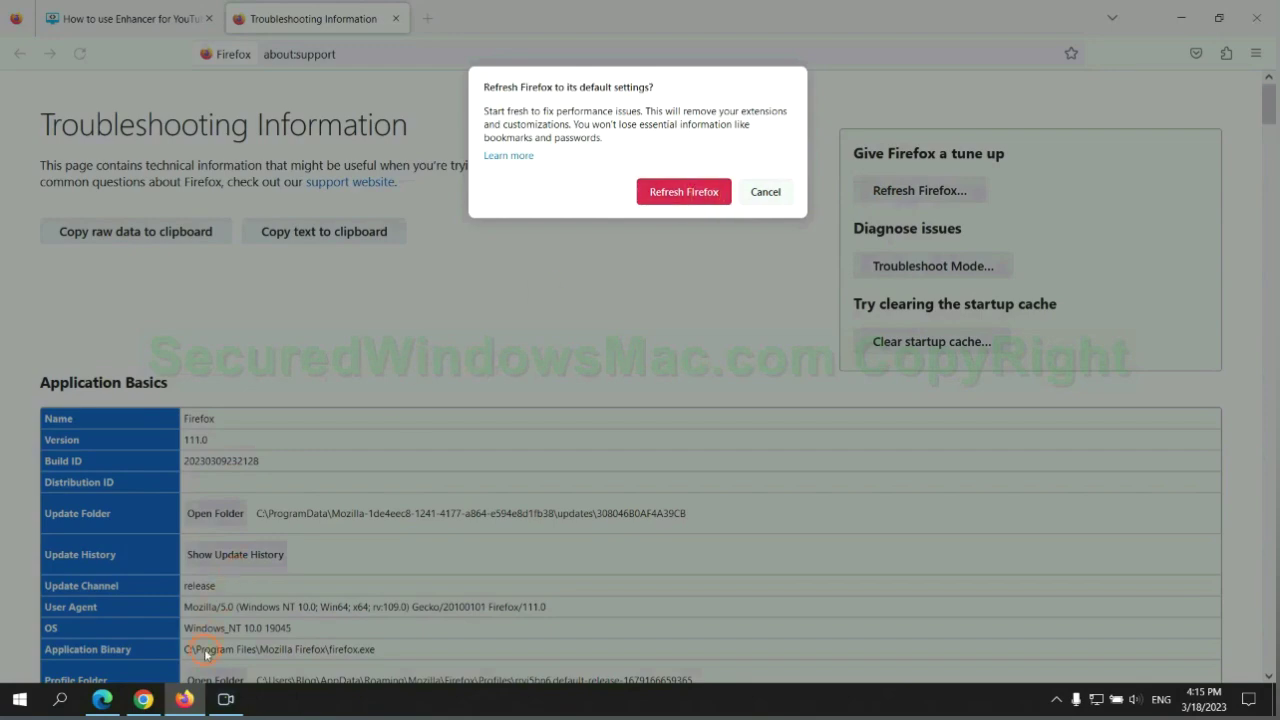
click(143, 698)
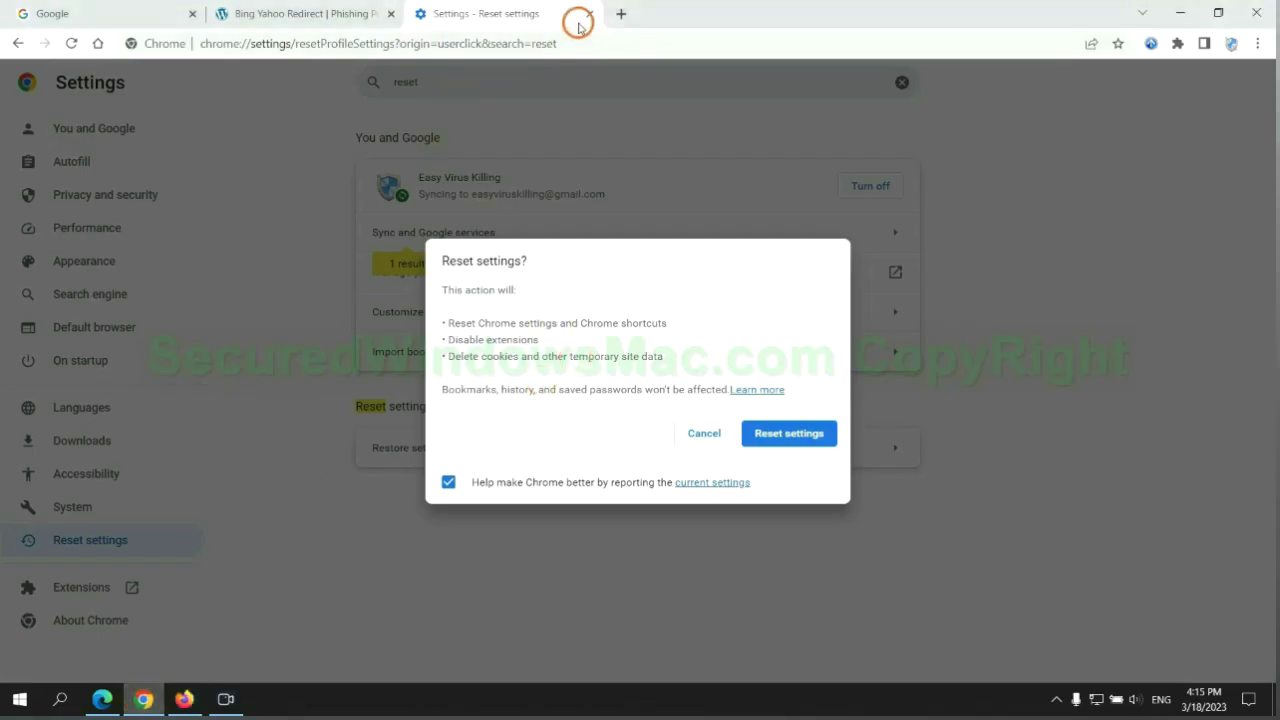